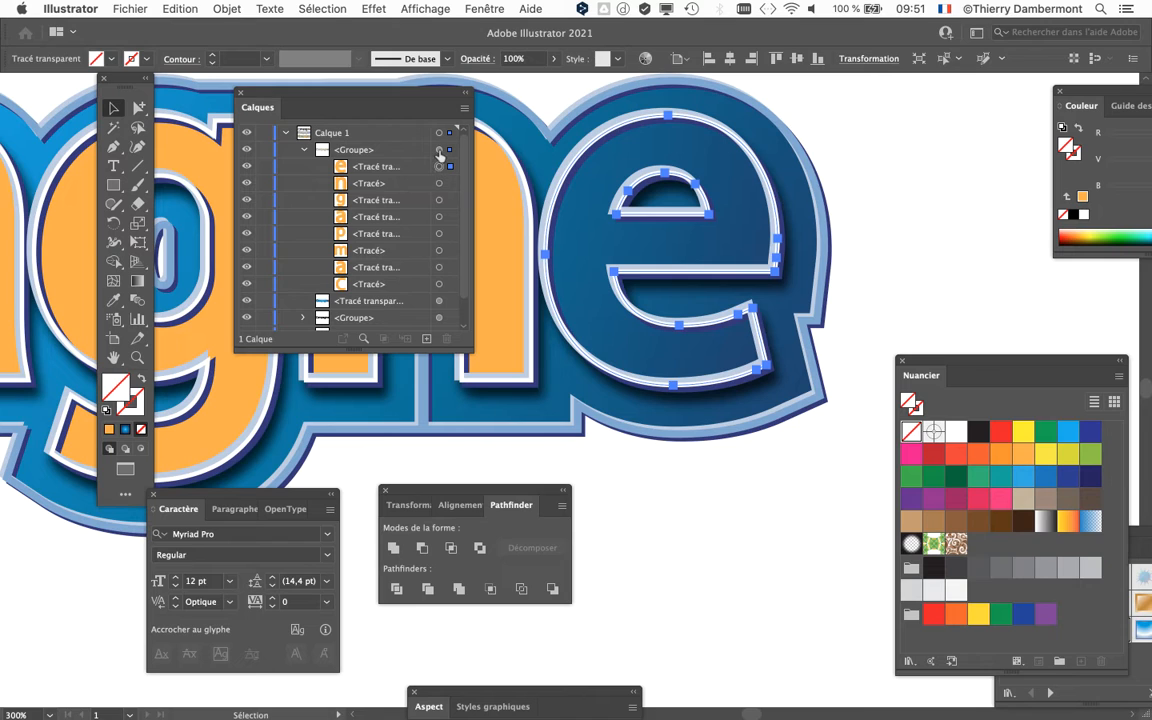
Target the whole lettering group in the layer structure instead of the single letter e path
{"action": "left_click", "coordinate": [438, 166]}
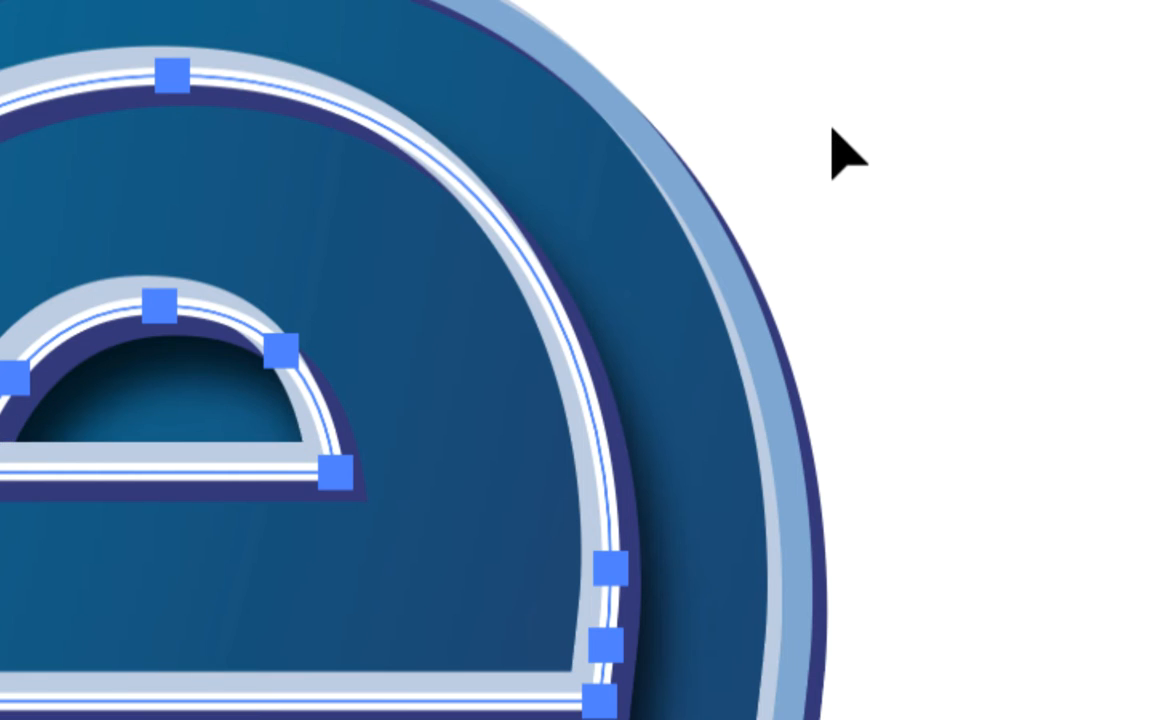
{"action": "left_click", "coordinate": [832, 129]}
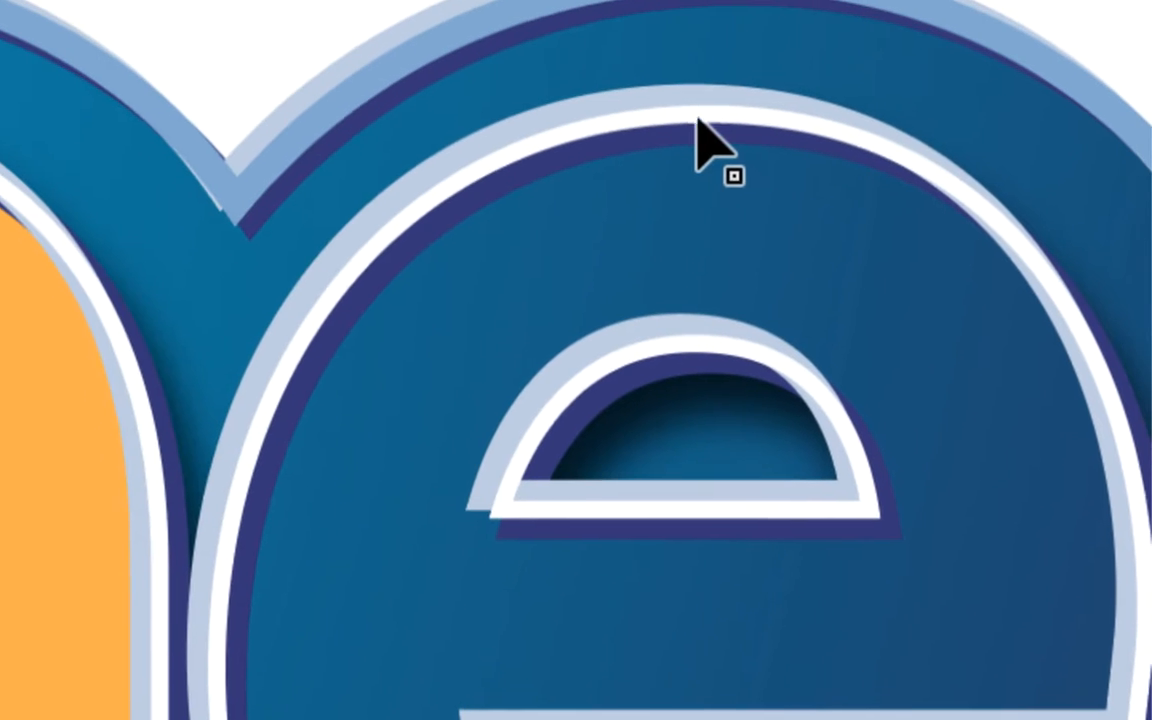
{"action": "left_click", "coordinate": [697, 128]}
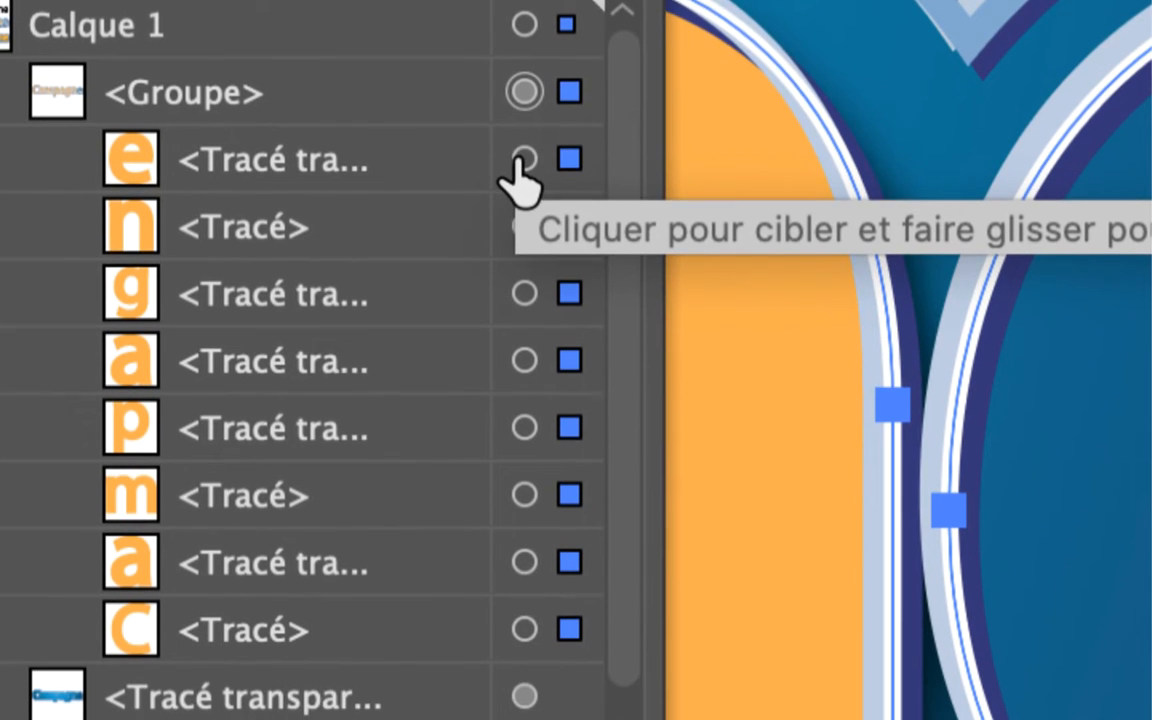
{"action": "left_click", "coordinate": [522, 162]}
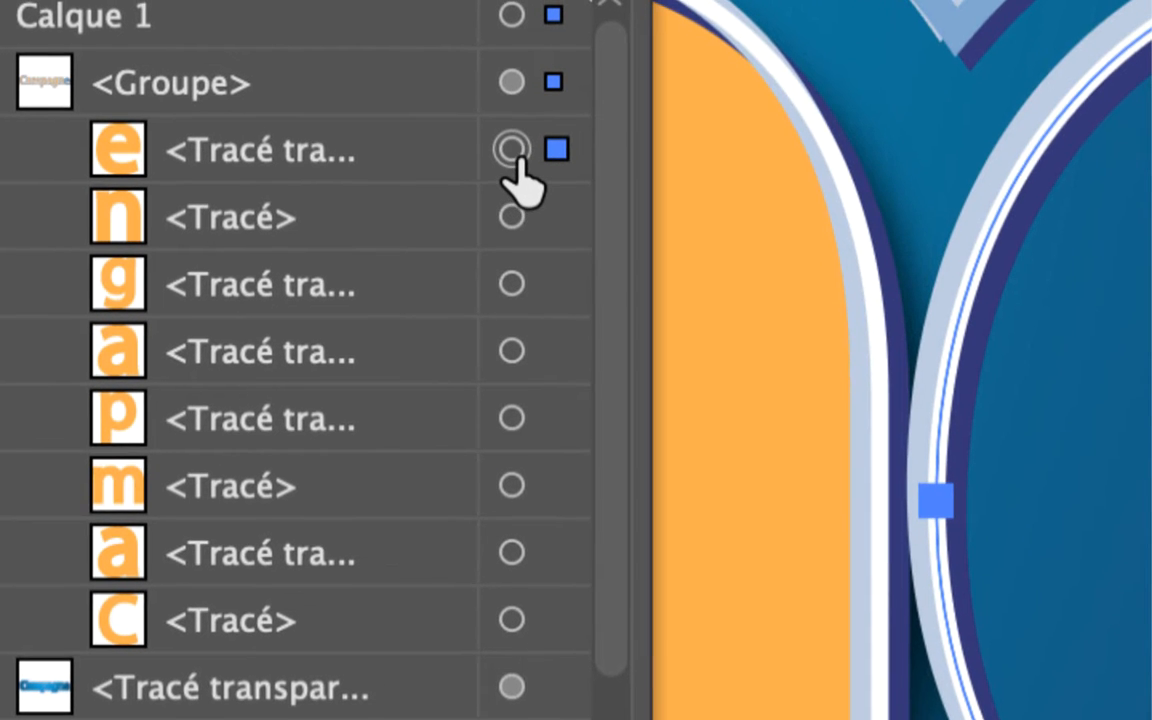
{"action": "left_click", "coordinate": [512, 82]}
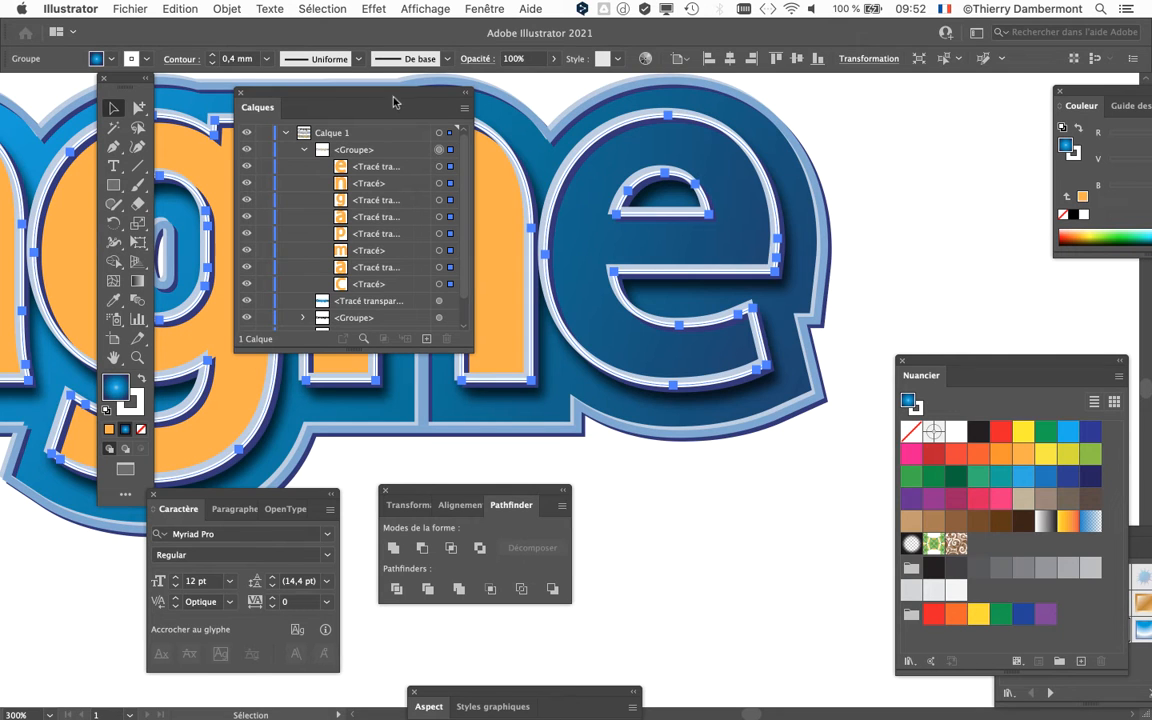
Display the lettering group's appearance attributes and select its gradient fill (Fond)
{"action": "left_click_drag", "start_coordinate": [354, 86], "coordinate": [770, 528]}
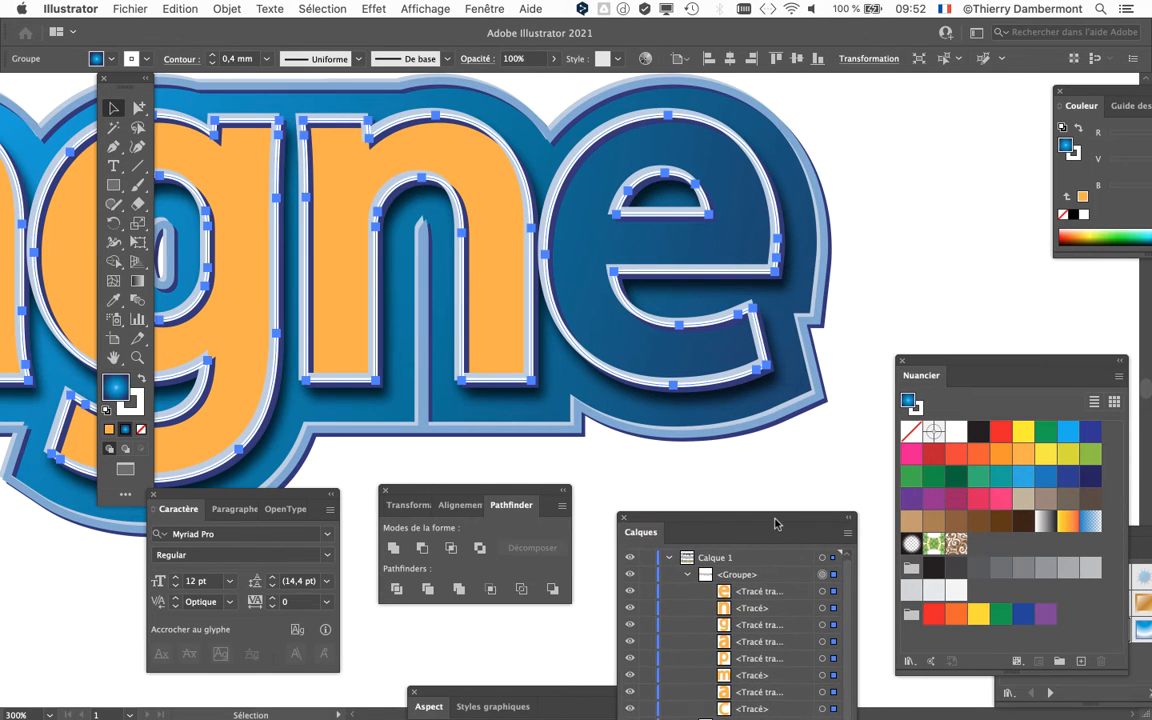
{"action": "mouse_move", "coordinate": [537, 696]}
{"action": "left_mouse_down"}
{"action": "mouse_move", "coordinate": [640, 165]}
{"action": "mouse_move", "coordinate": [588, 132]}
{"action": "left_mouse_up"}
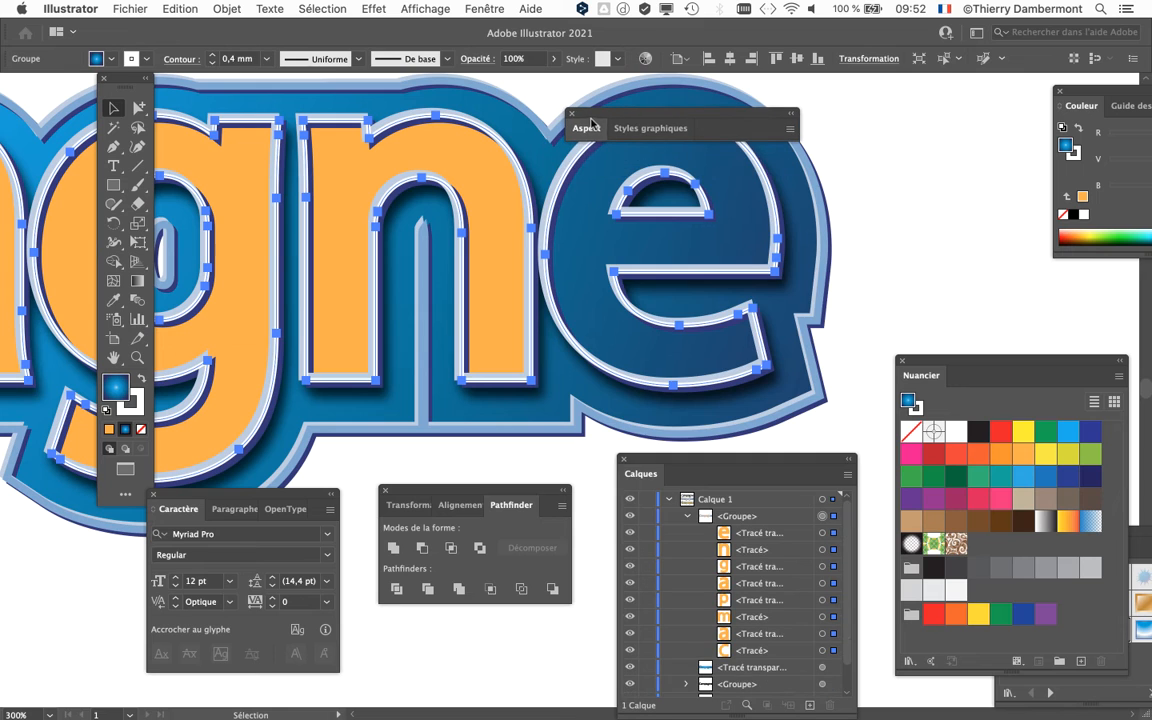
{"action": "left_click", "coordinate": [588, 130]}
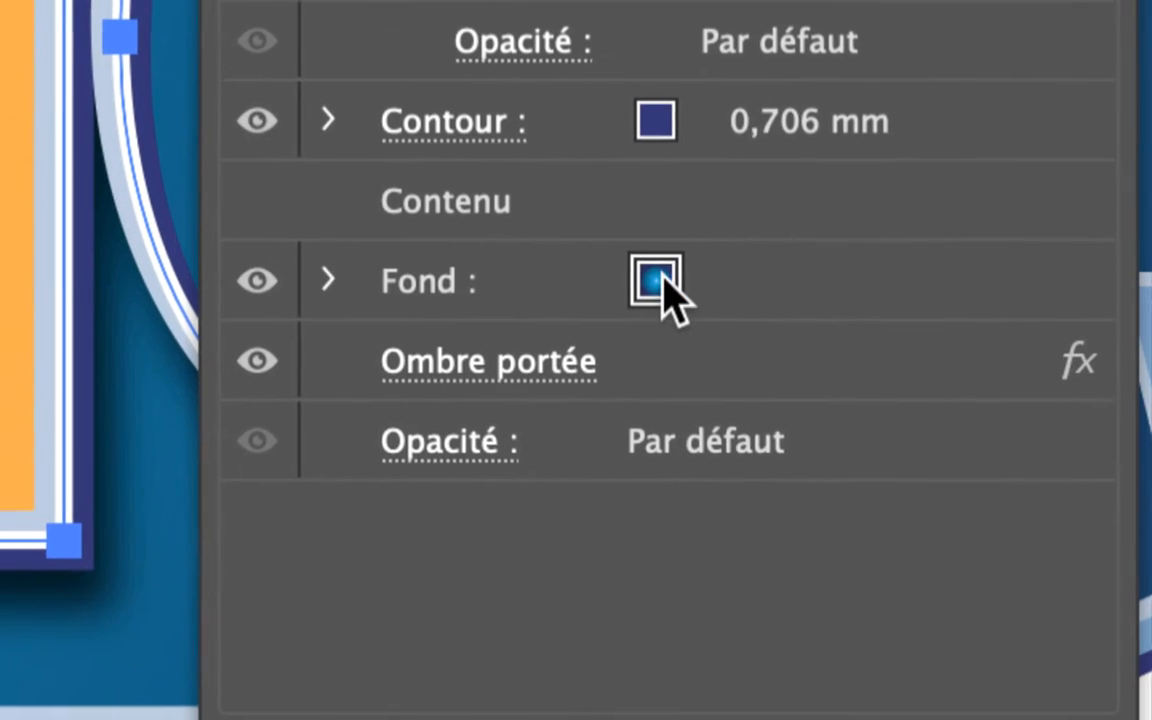
{"action": "left_click", "coordinate": [676, 292]}
{"action": "left_click", "coordinate": [672, 282]}
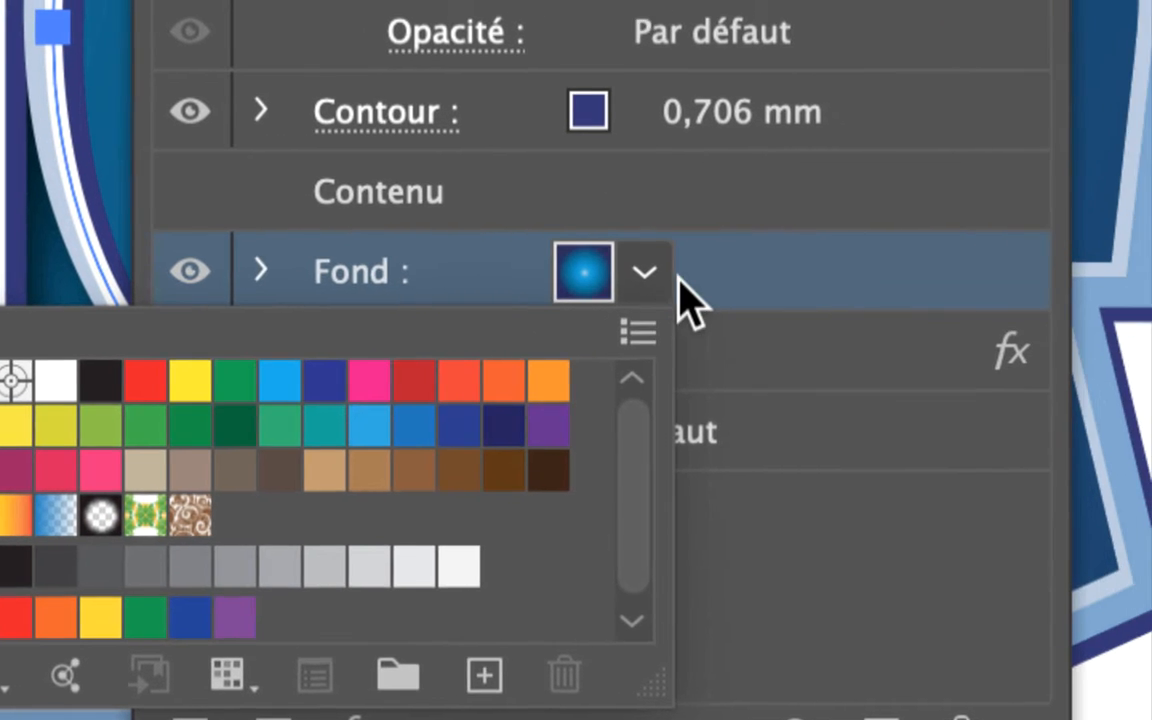
{"action": "left_click", "coordinate": [804, 280]}
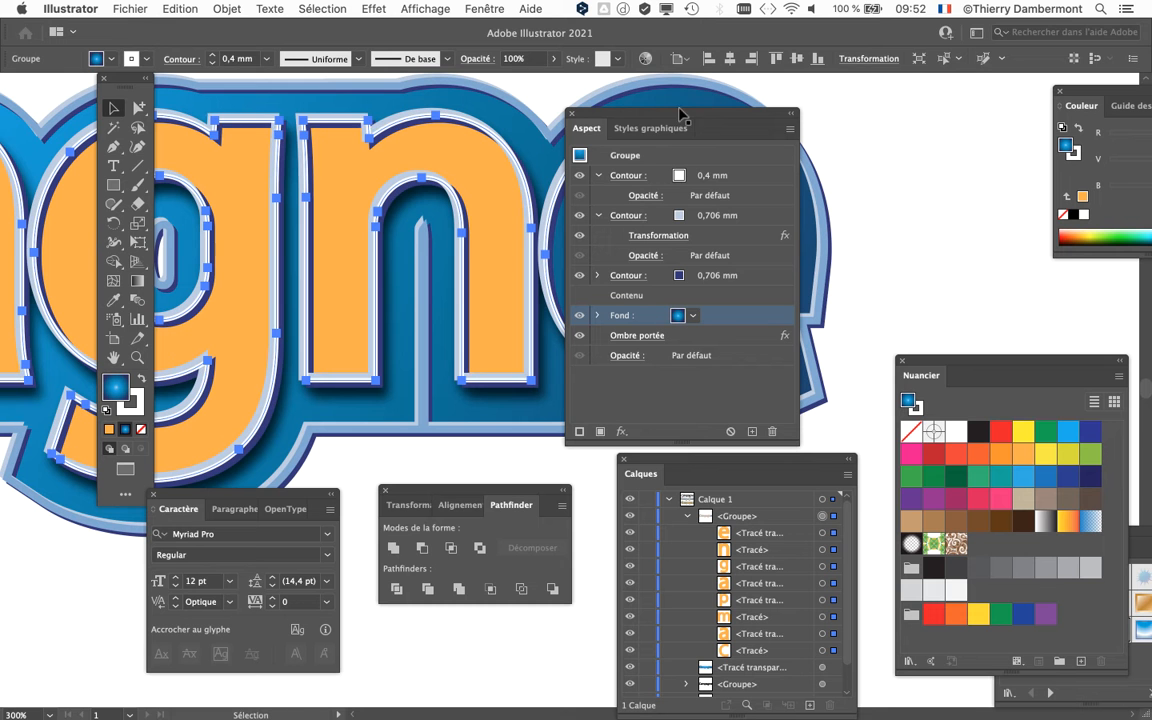
Show the full gradient settings for the group's fill and move the appearance attributes below the lettering
{"action": "left_click_drag", "start_coordinate": [654, 114], "coordinate": [802, 30]}
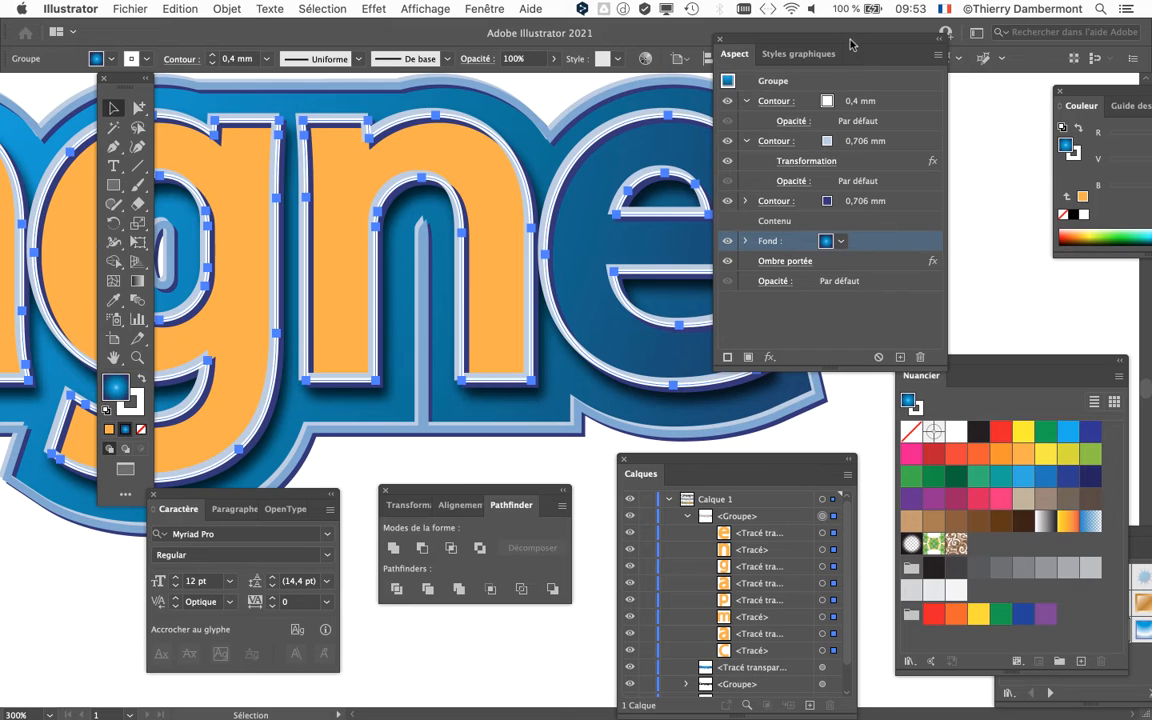
{"action": "left_click_drag", "start_coordinate": [851, 44], "coordinate": [415, 426]}
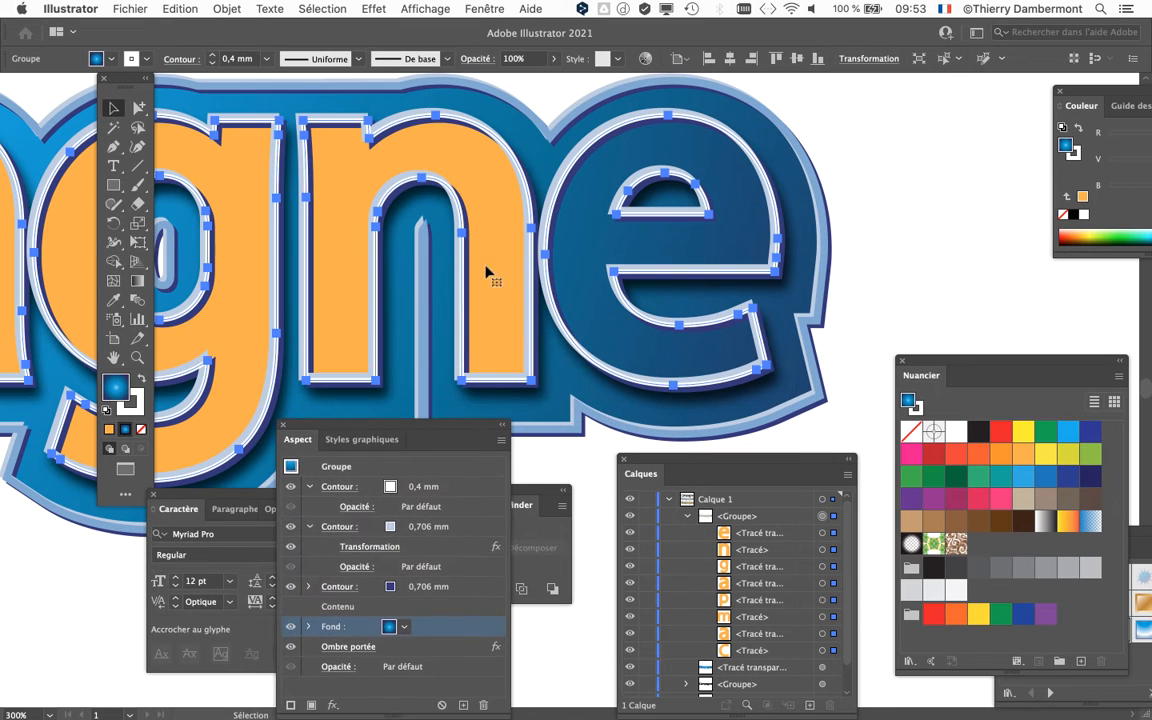
{"action": "left_click", "coordinate": [468, 8]}
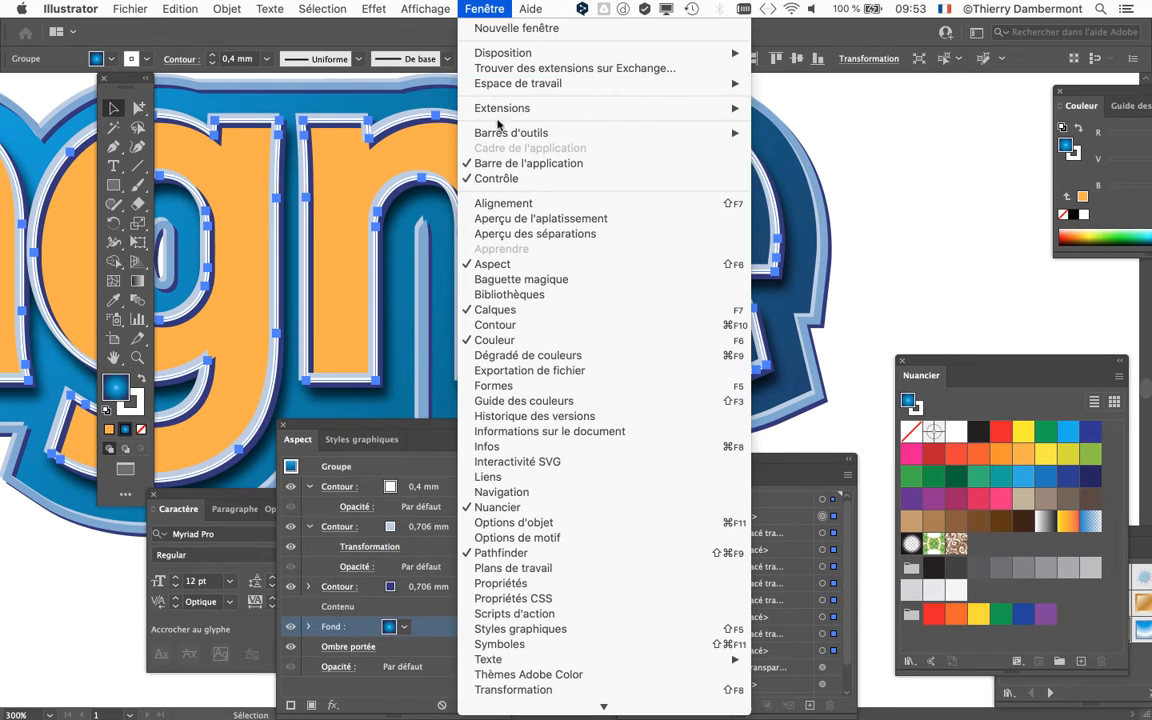
{"action": "left_click", "coordinate": [568, 363]}
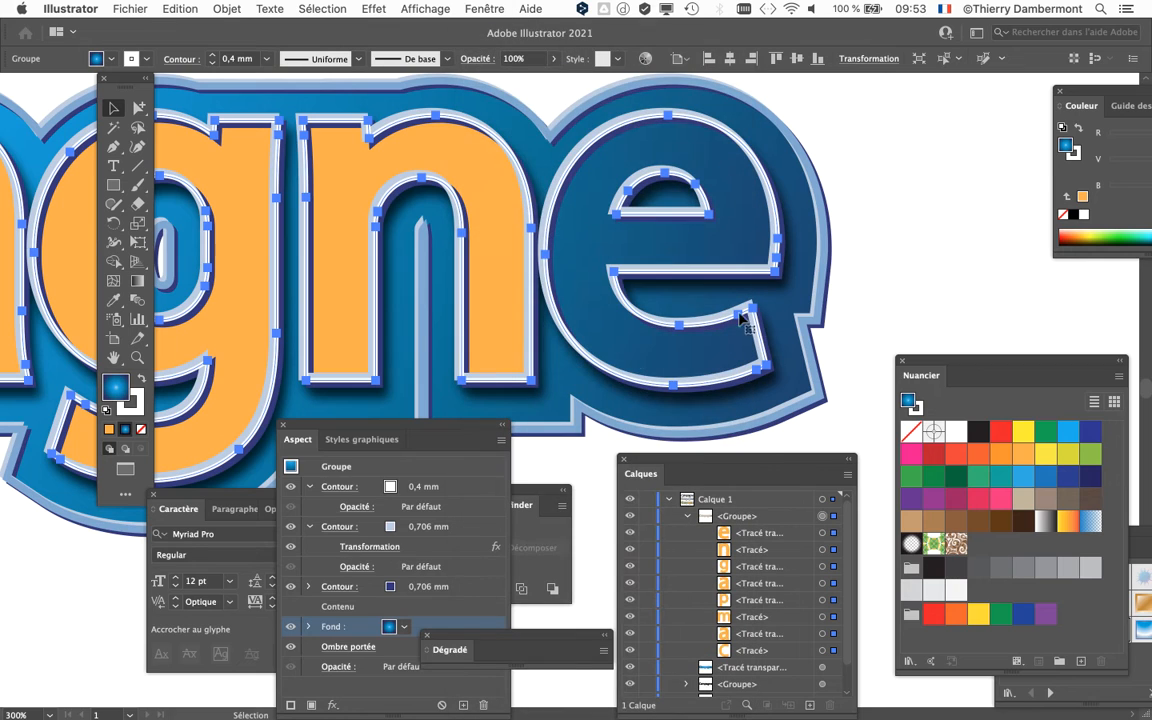
{"action": "left_click_drag", "start_coordinate": [482, 638], "coordinate": [725, 145]}
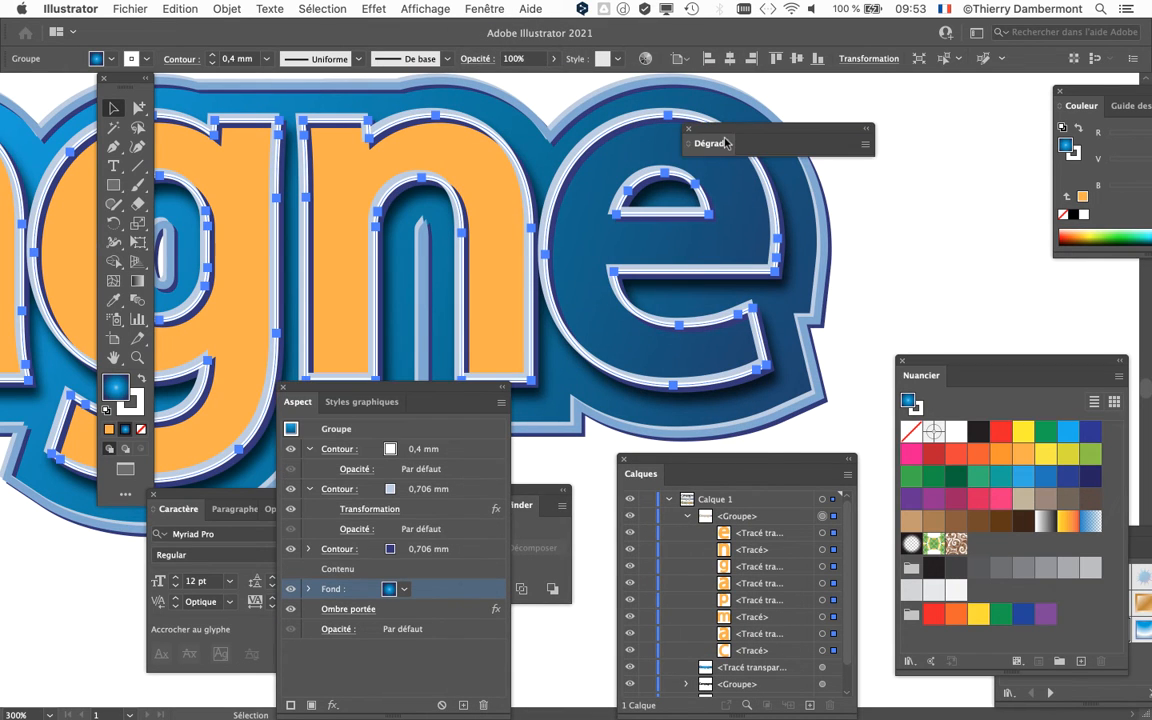
{"action": "double_click", "coordinate": [725, 145]}
{"action": "left_click_drag", "start_coordinate": [458, 391], "coordinate": [500, 419]}
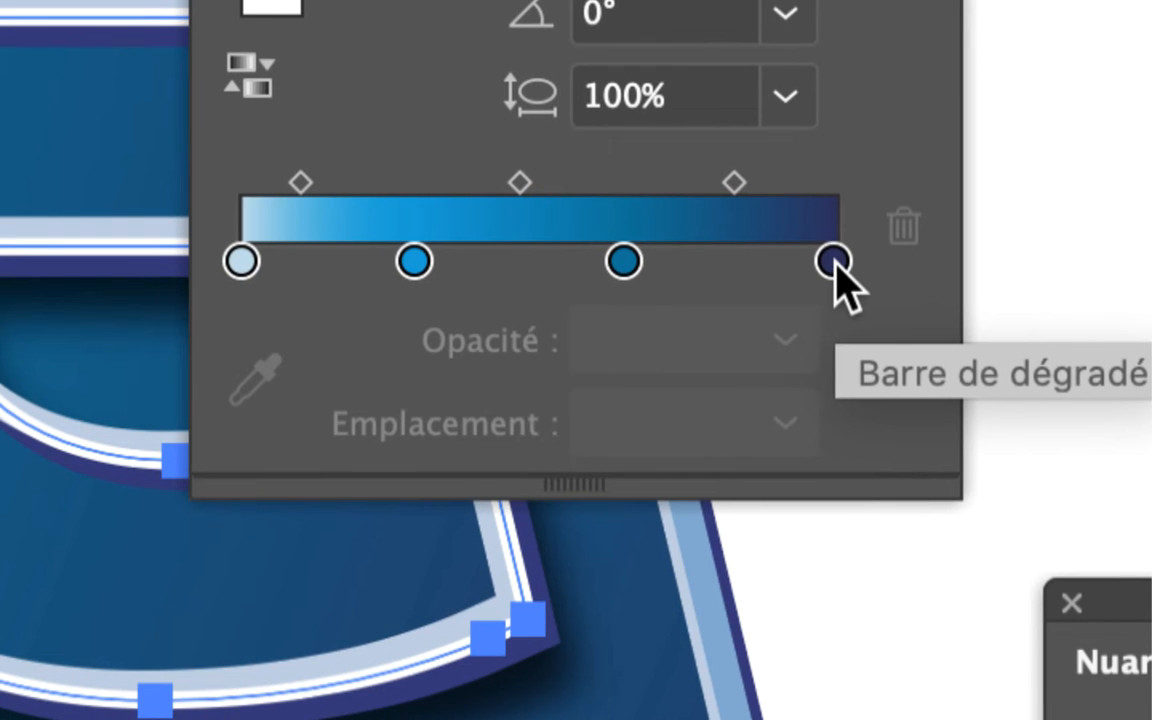
Set the fill gradient's last colour stop to R 170, V 182, B 91
{"action": "left_click", "coordinate": [834, 262]}
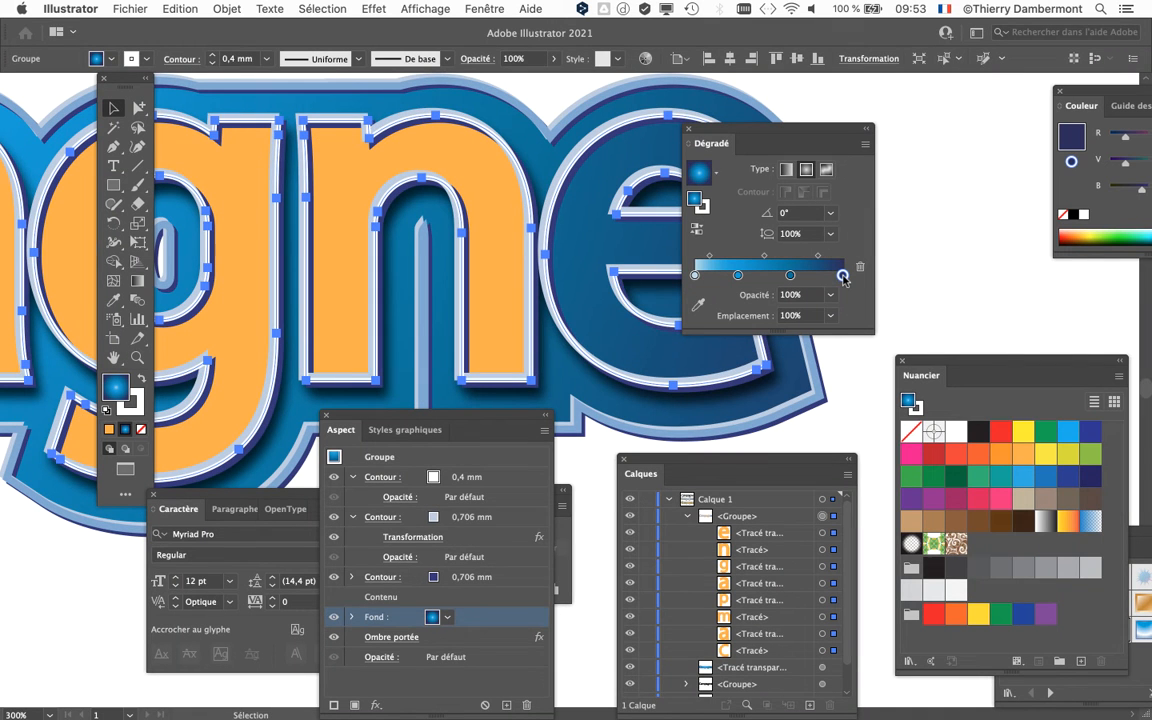
{"action": "double_click", "coordinate": [842, 275]}
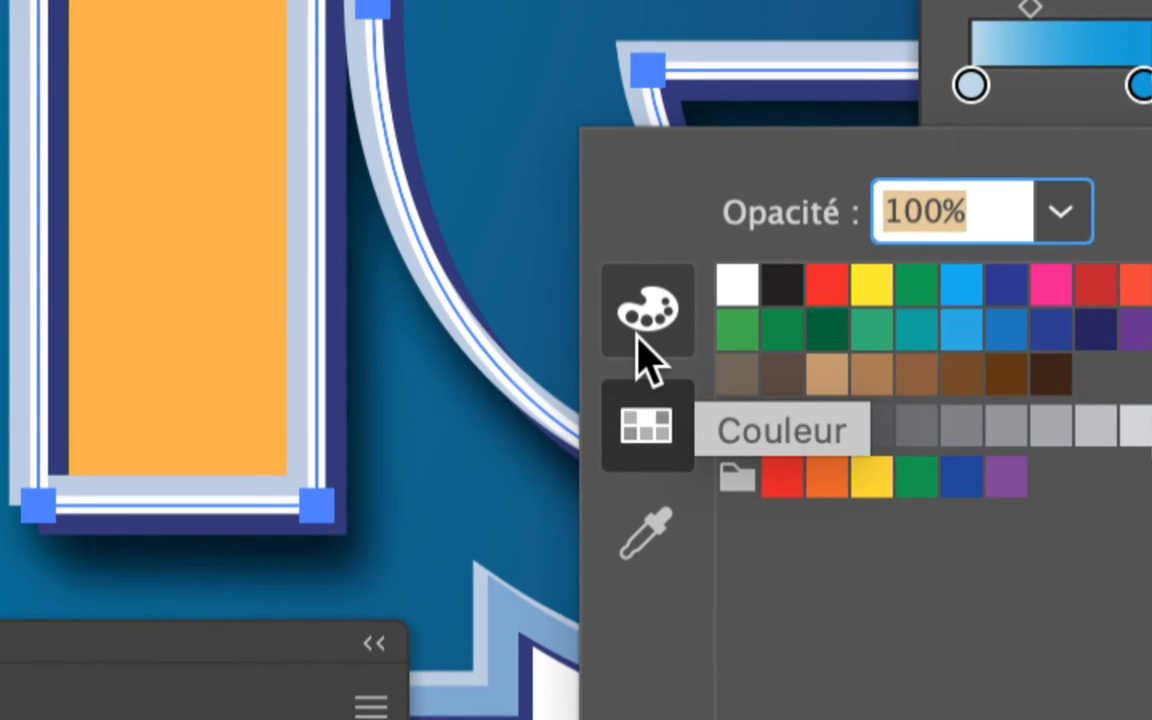
{"action": "left_click", "coordinate": [640, 337]}
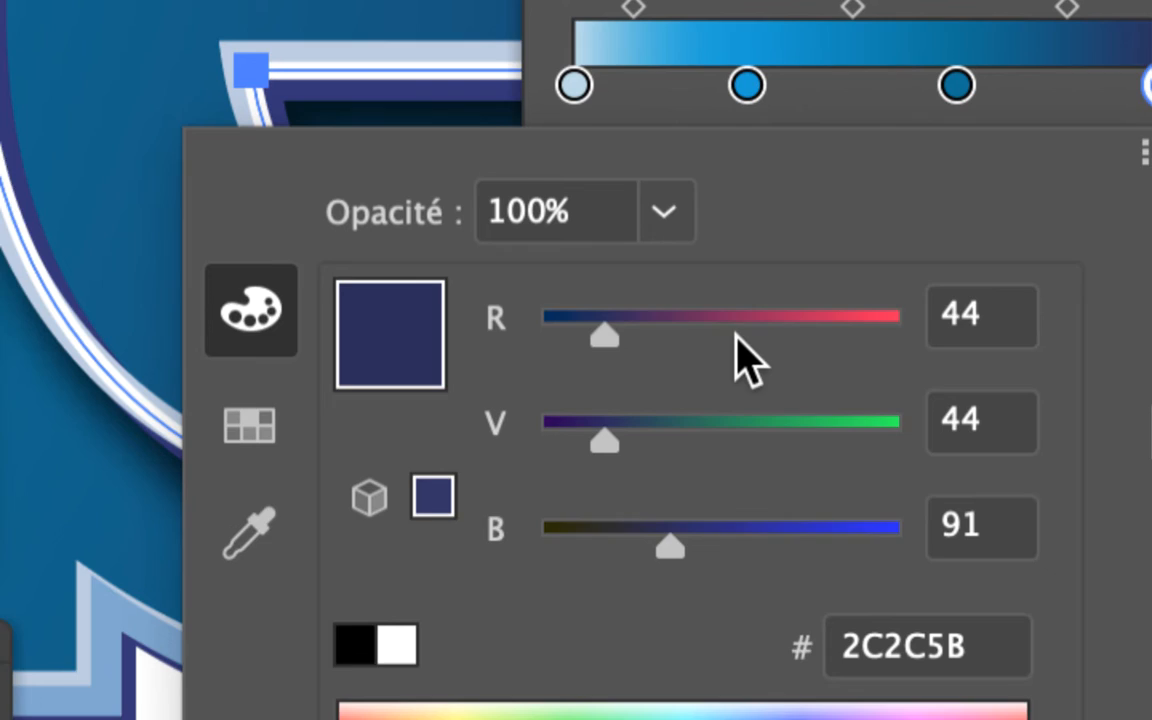
{"action": "left_click", "coordinate": [835, 168]}
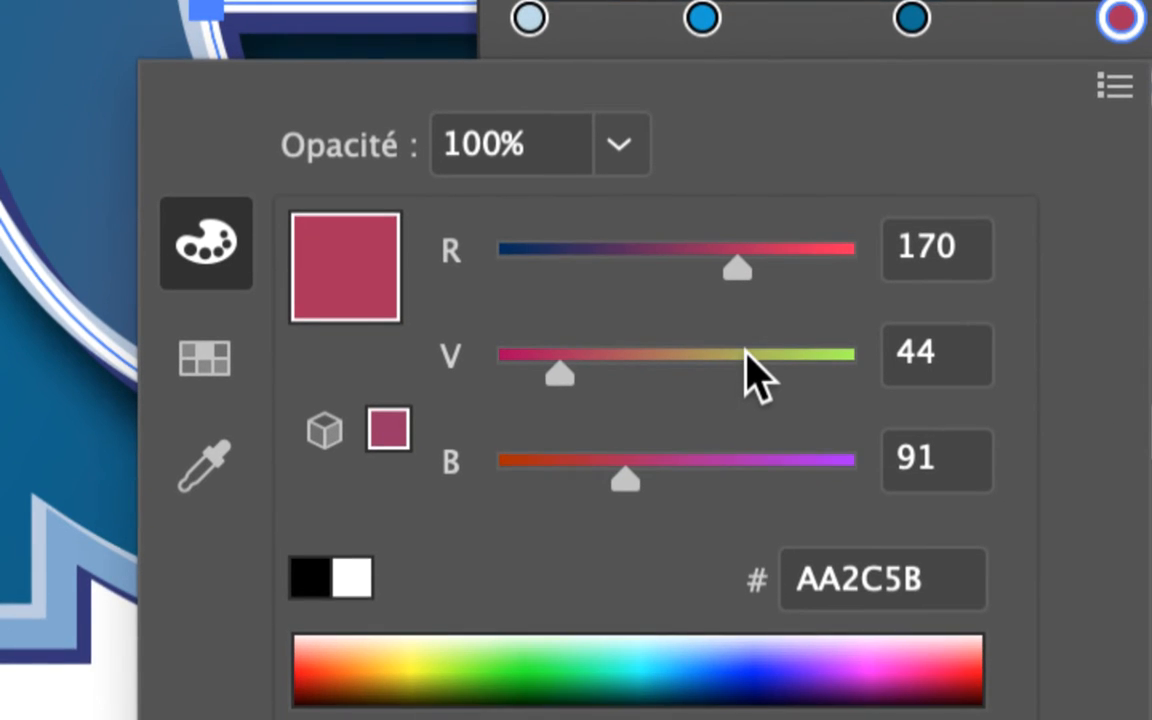
{"action": "left_click", "coordinate": [762, 440]}
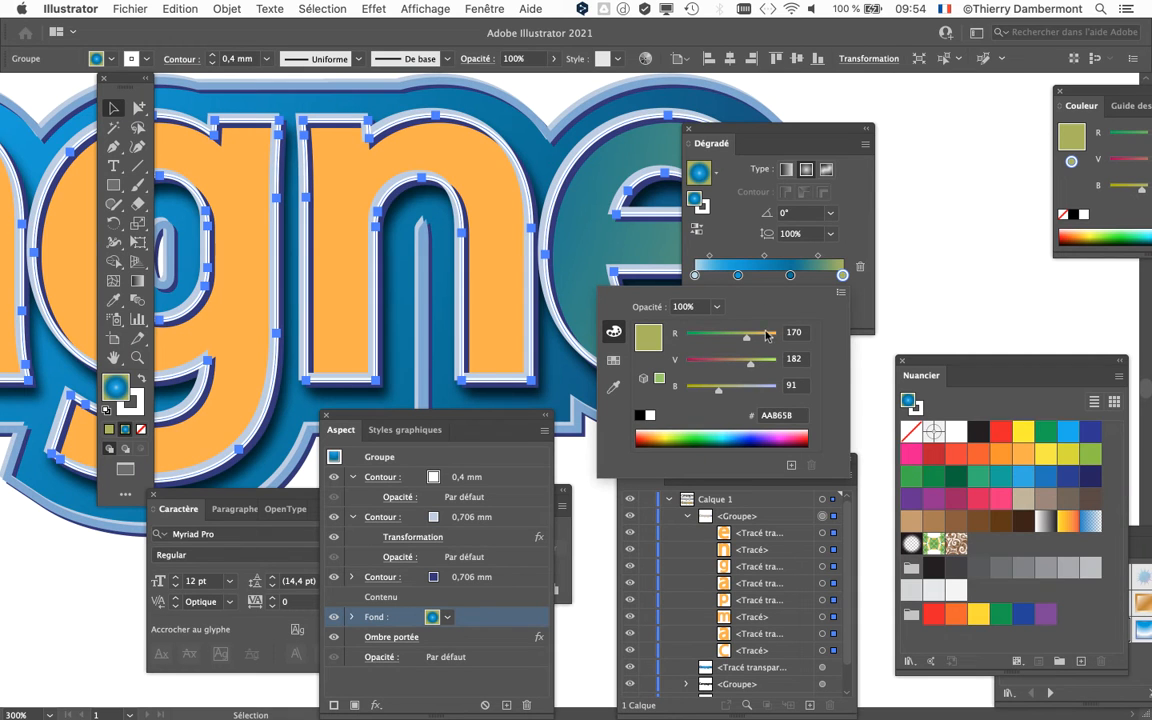
{"action": "left_click", "coordinate": [735, 133]}
Move the gradient settings over the letters g and n so that the letter e is uncovered
{"action": "left_click_drag", "start_coordinate": [700, 128], "coordinate": [847, 105]}
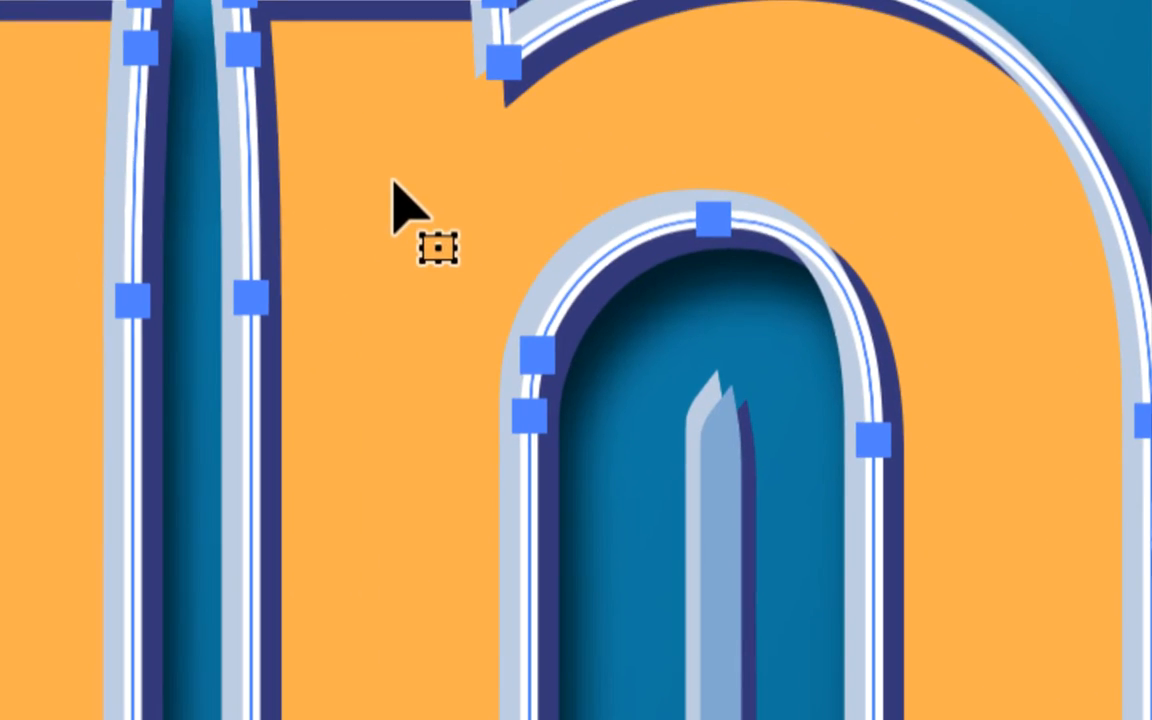
{"action": "key", "text": "a"}
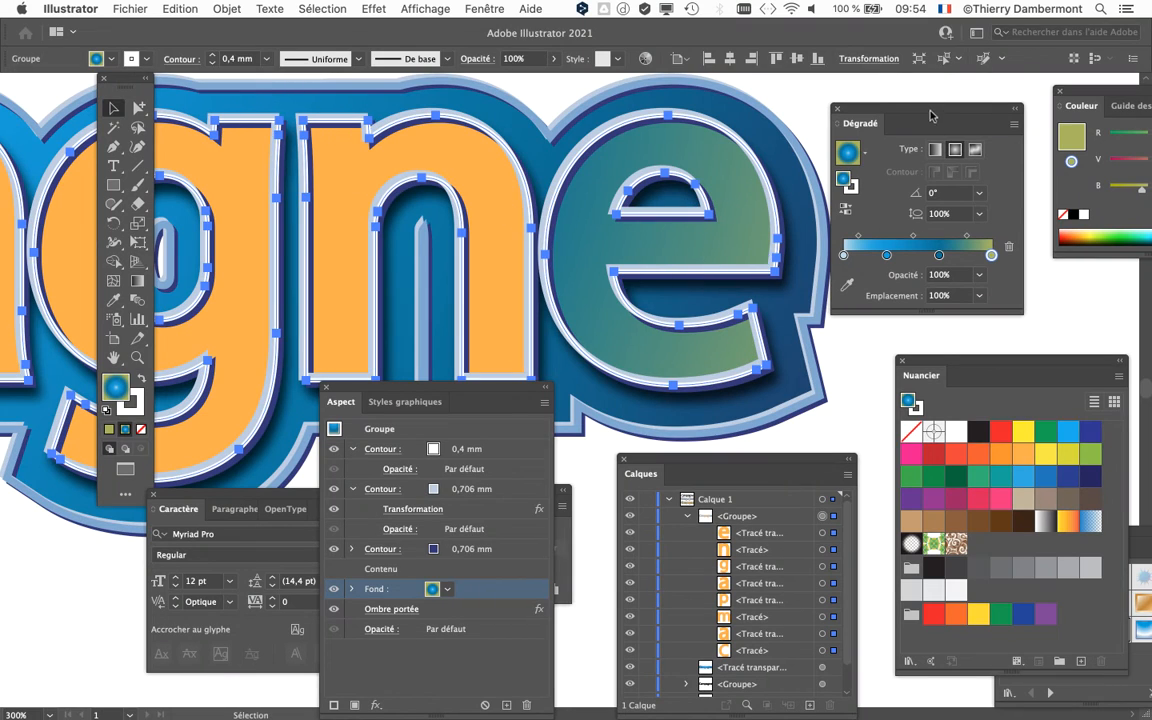
{"action": "left_click_drag", "start_coordinate": [930, 115], "coordinate": [281, 98]}
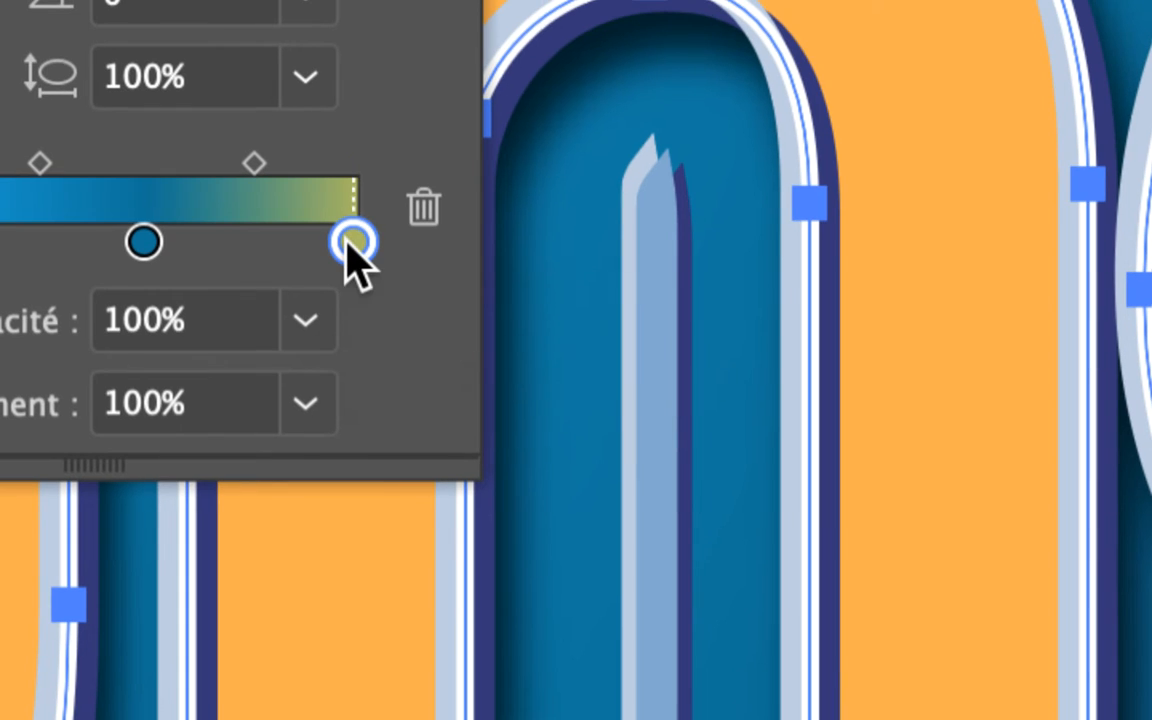
{"action": "double_click", "coordinate": [346, 243]}
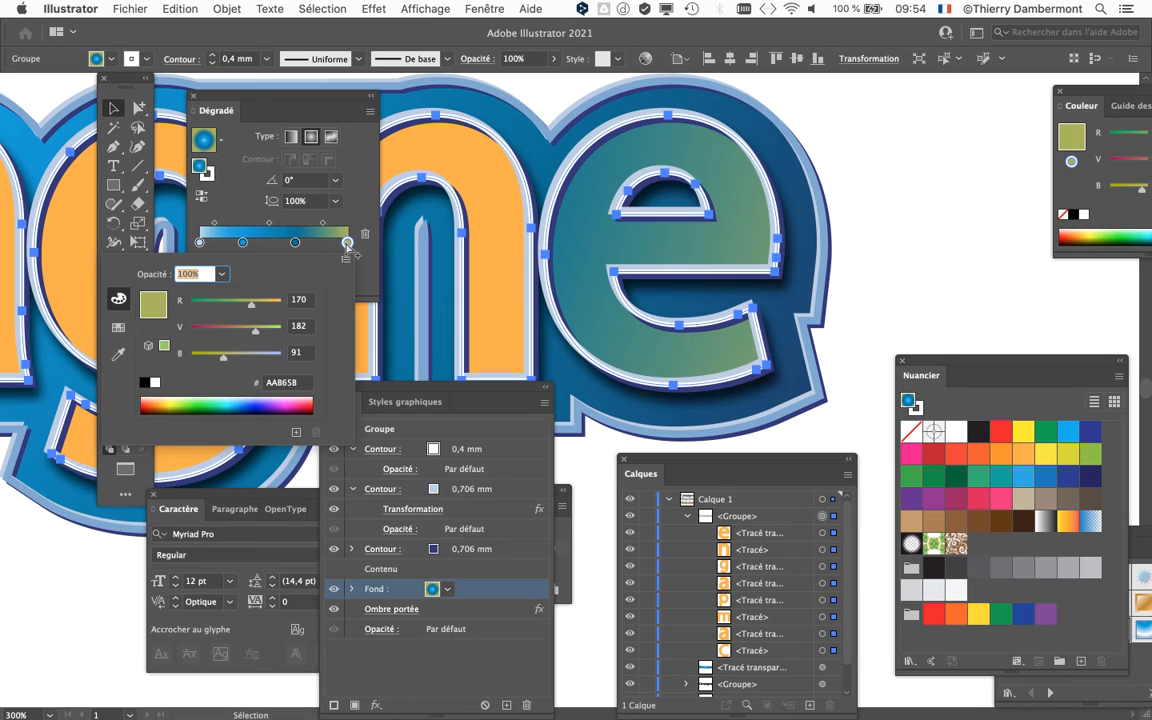
{"action": "left_click", "coordinate": [264, 106]}
{"action": "left_click_drag", "start_coordinate": [313, 98], "coordinate": [378, 100]}
Keep the last gradient stop in RVB colour mode and set its red value to 237
{"action": "double_click", "coordinate": [412, 244]}
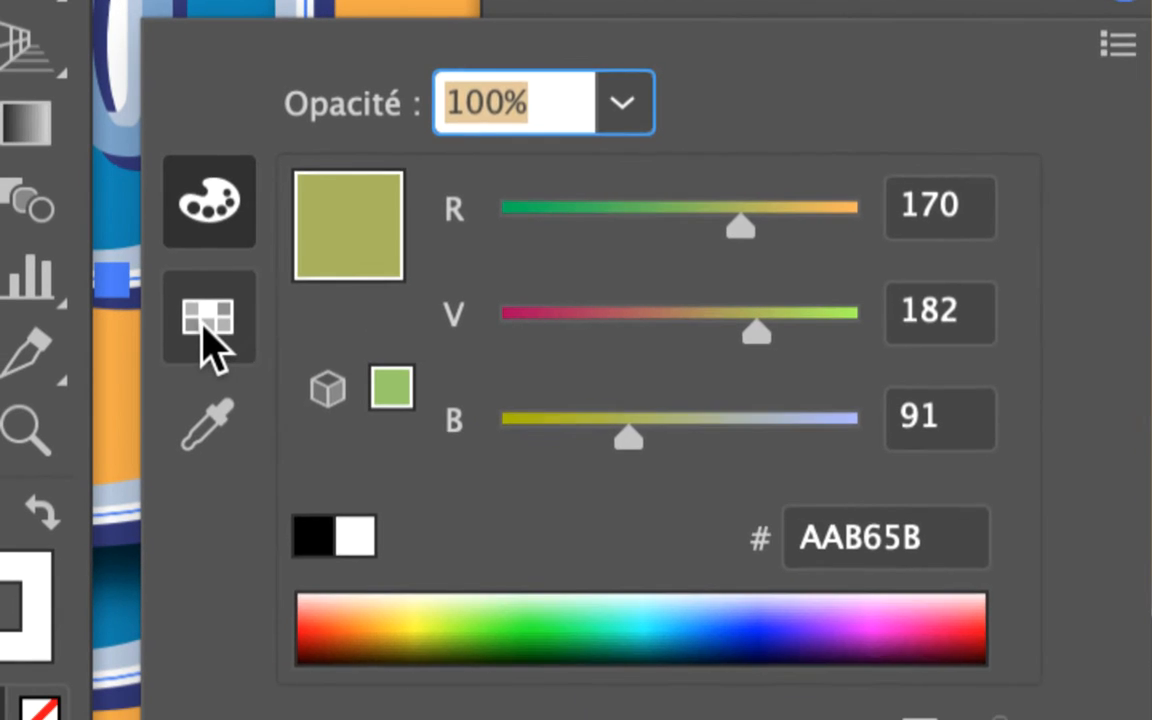
{"action": "left_click", "coordinate": [211, 342]}
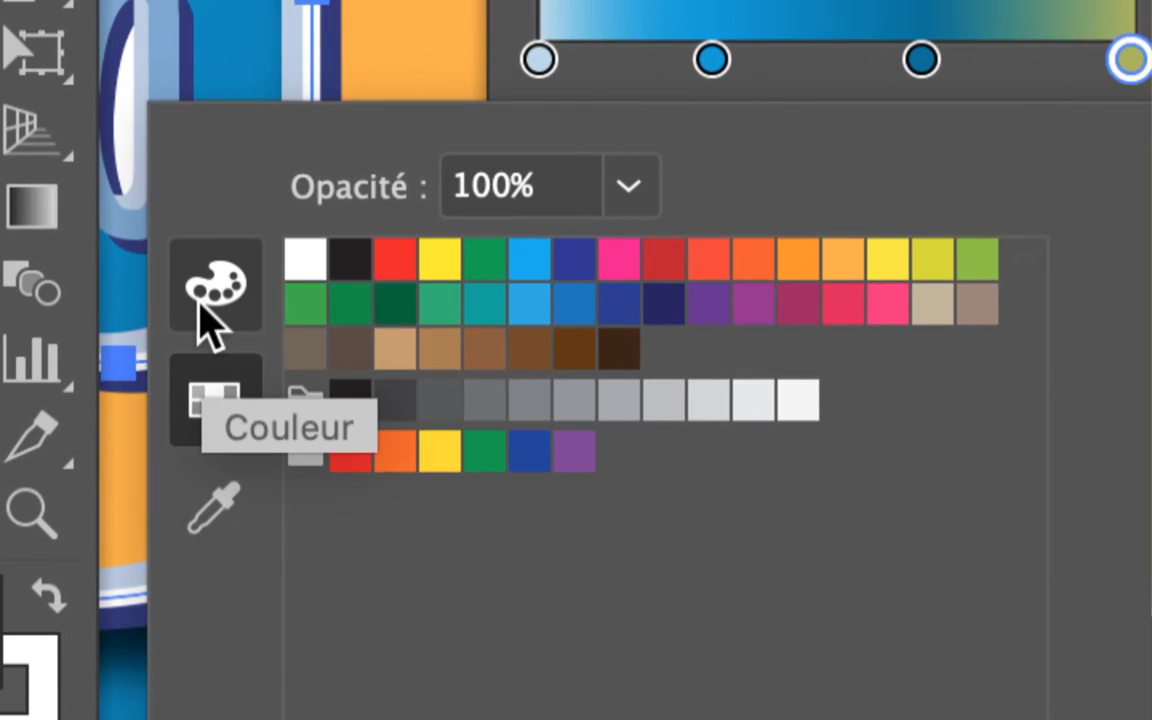
{"action": "left_click", "coordinate": [210, 246]}
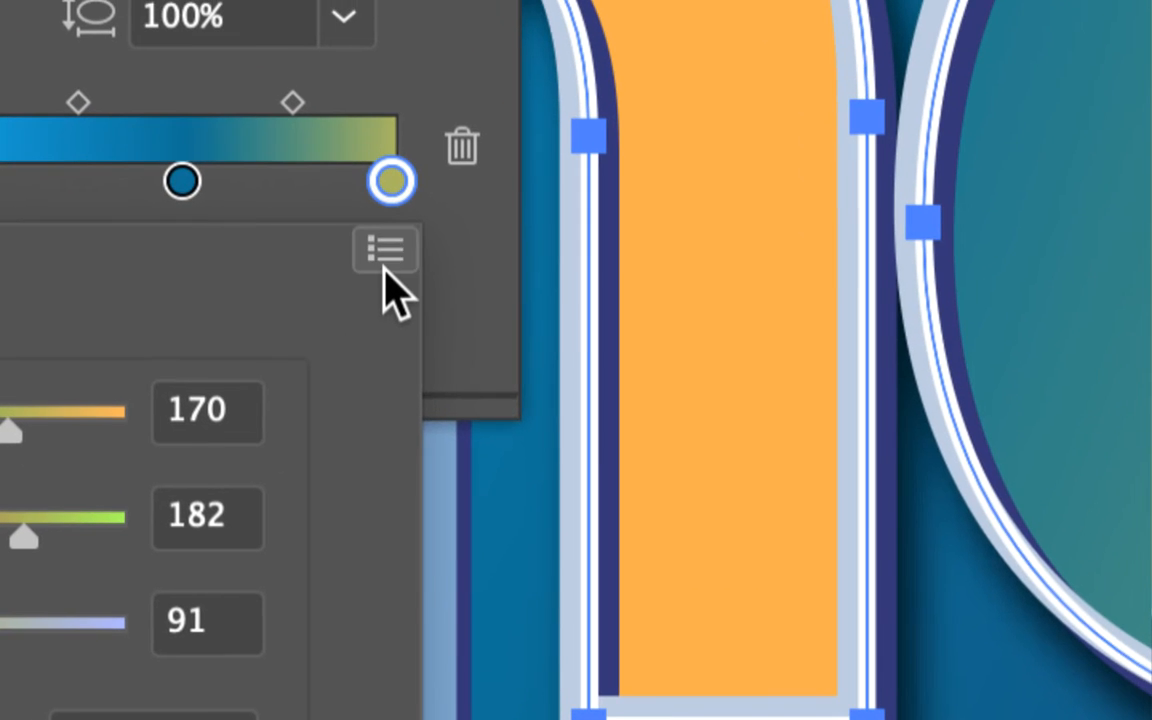
{"action": "left_click", "coordinate": [830, 110]}
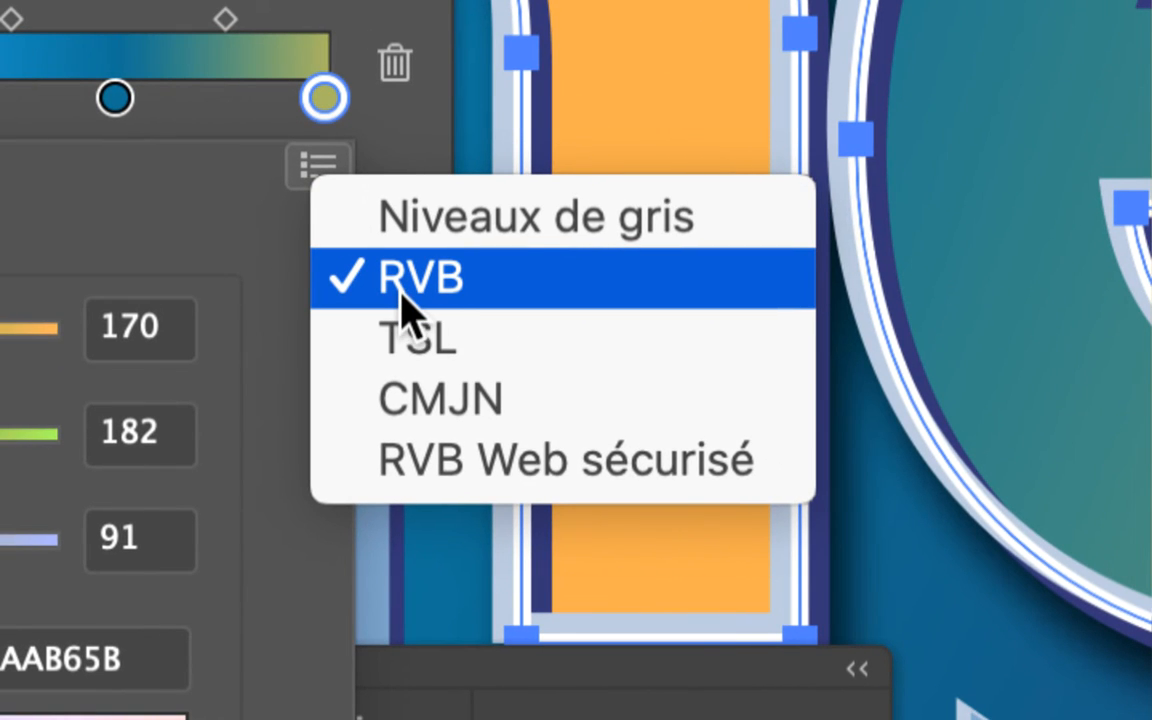
{"action": "left_click", "coordinate": [403, 292]}
{"action": "left_click", "coordinate": [42, 335]}
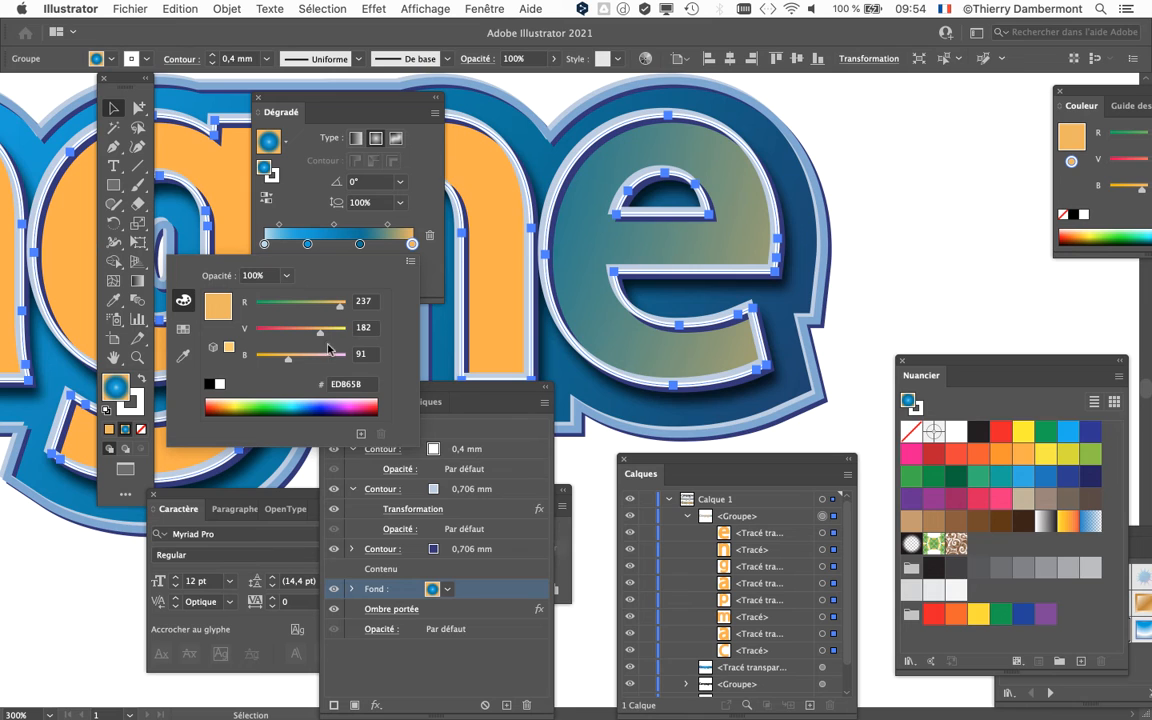
{"action": "key", "text": "Escape"}
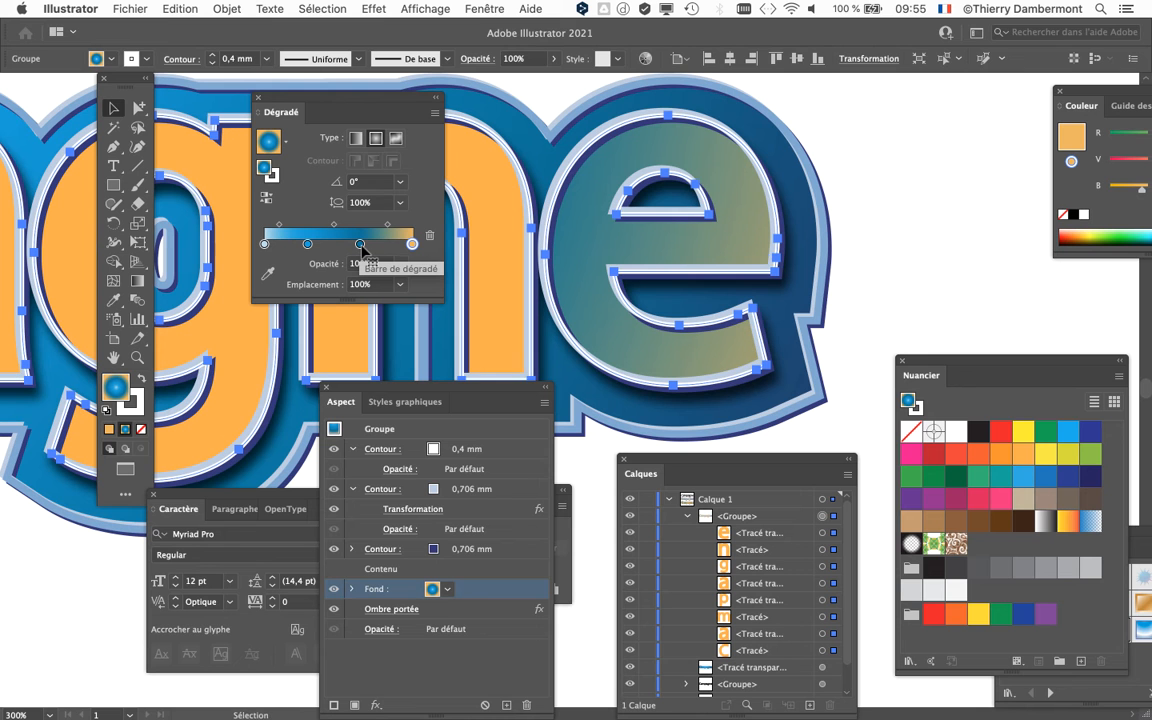
Recolour the third gradient stop to green 39D400 from the RGB spectrum
{"action": "double_click", "coordinate": [361, 245]}
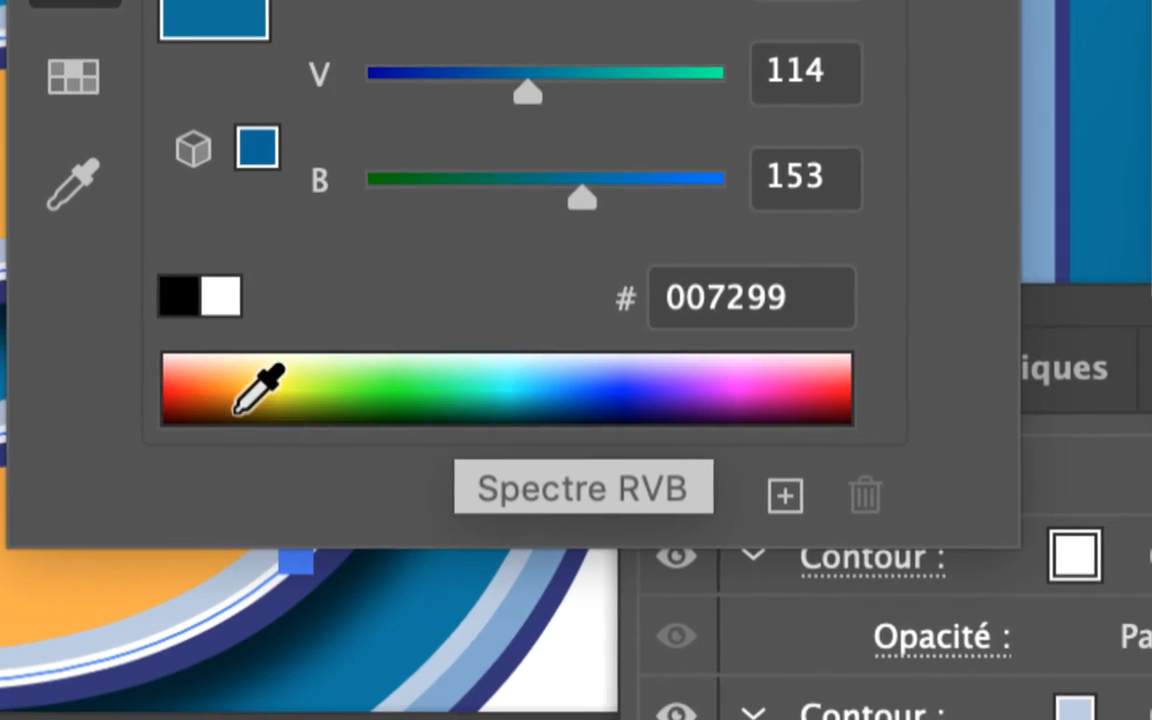
{"action": "left_click", "coordinate": [90, 82]}
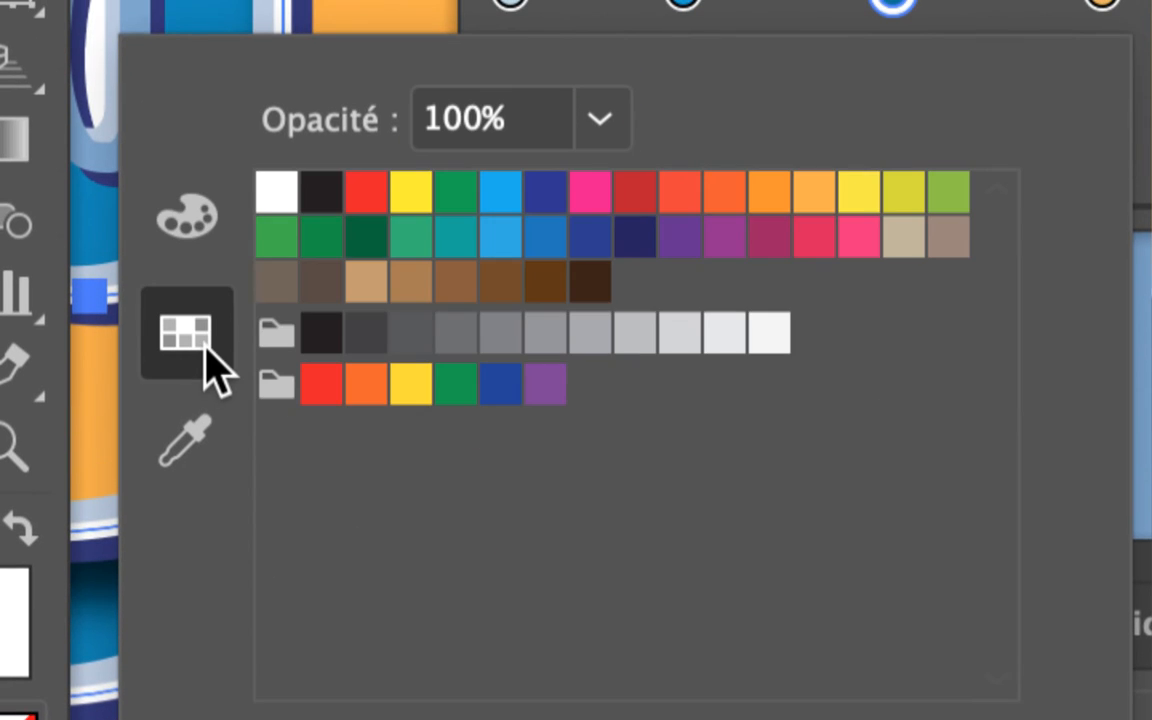
{"action": "left_click", "coordinate": [187, 215]}
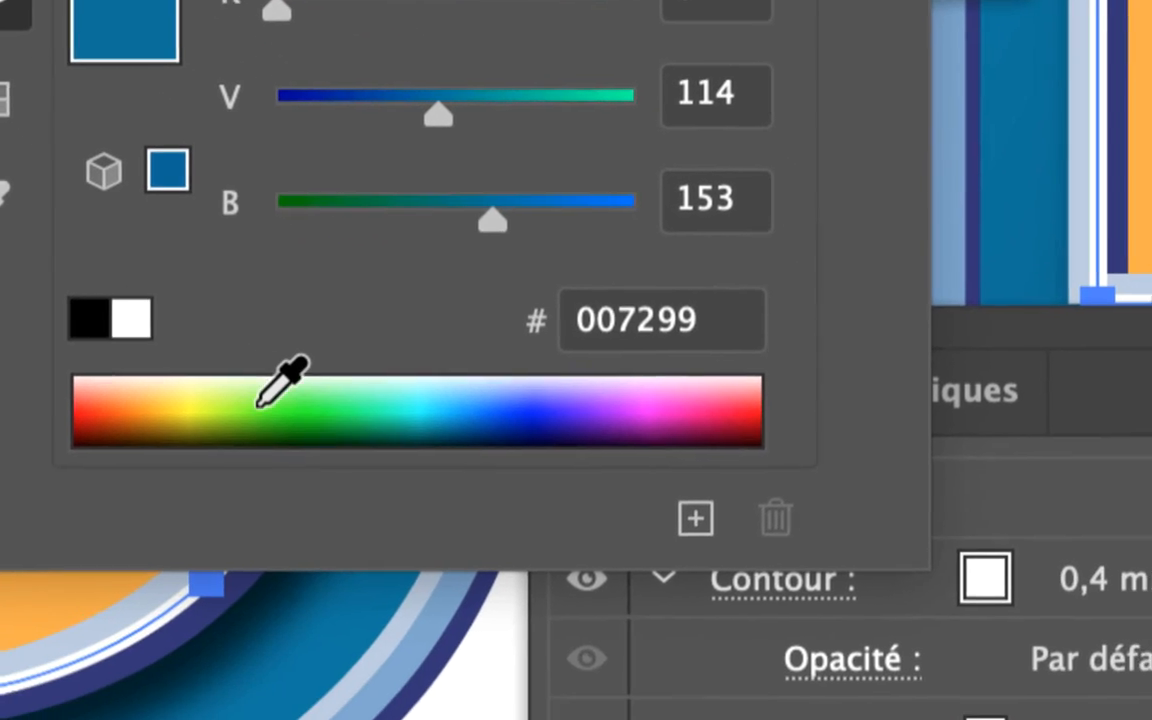
{"action": "left_click", "coordinate": [260, 403]}
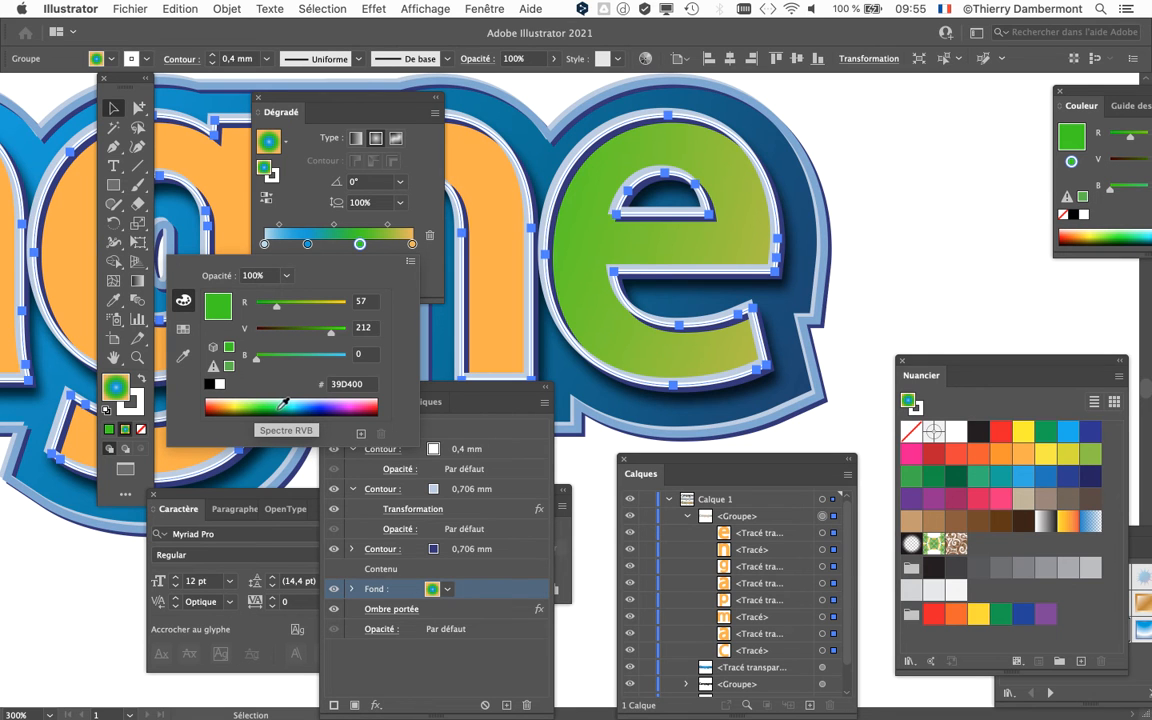
Recolour the third gradient stop to blue 3600FF from the RGB spectrum and remove the second stop from the gradient
{"action": "left_click", "coordinate": [331, 400]}
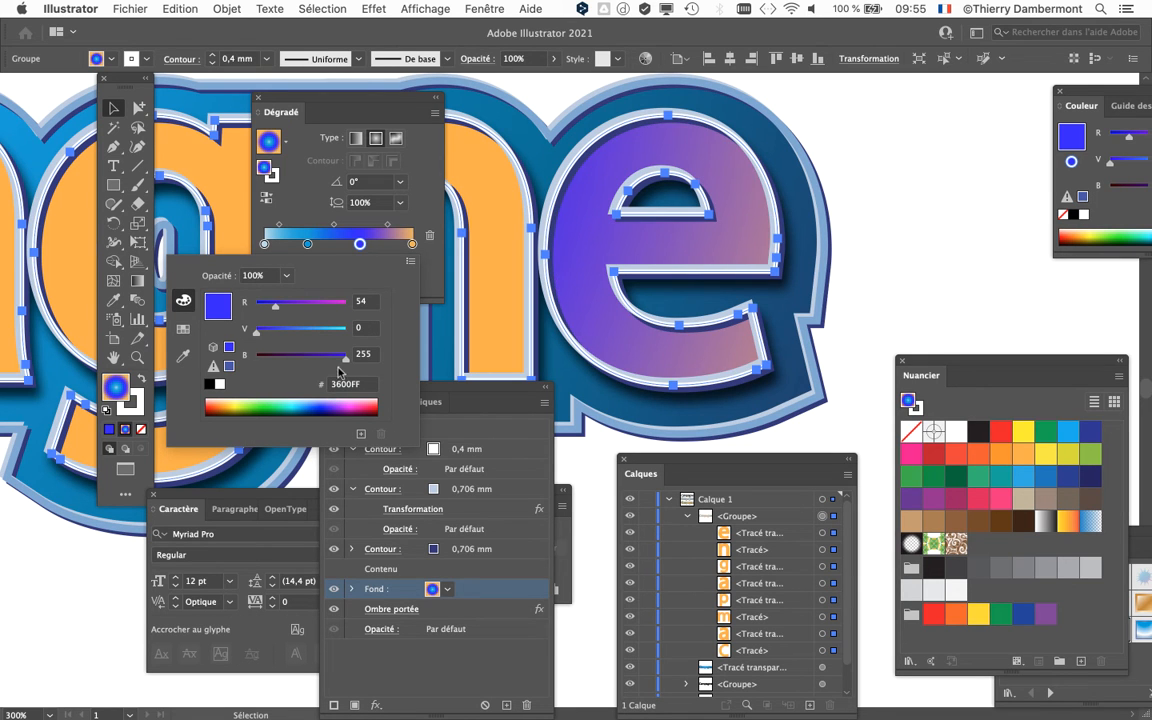
{"action": "left_click", "coordinate": [305, 222]}
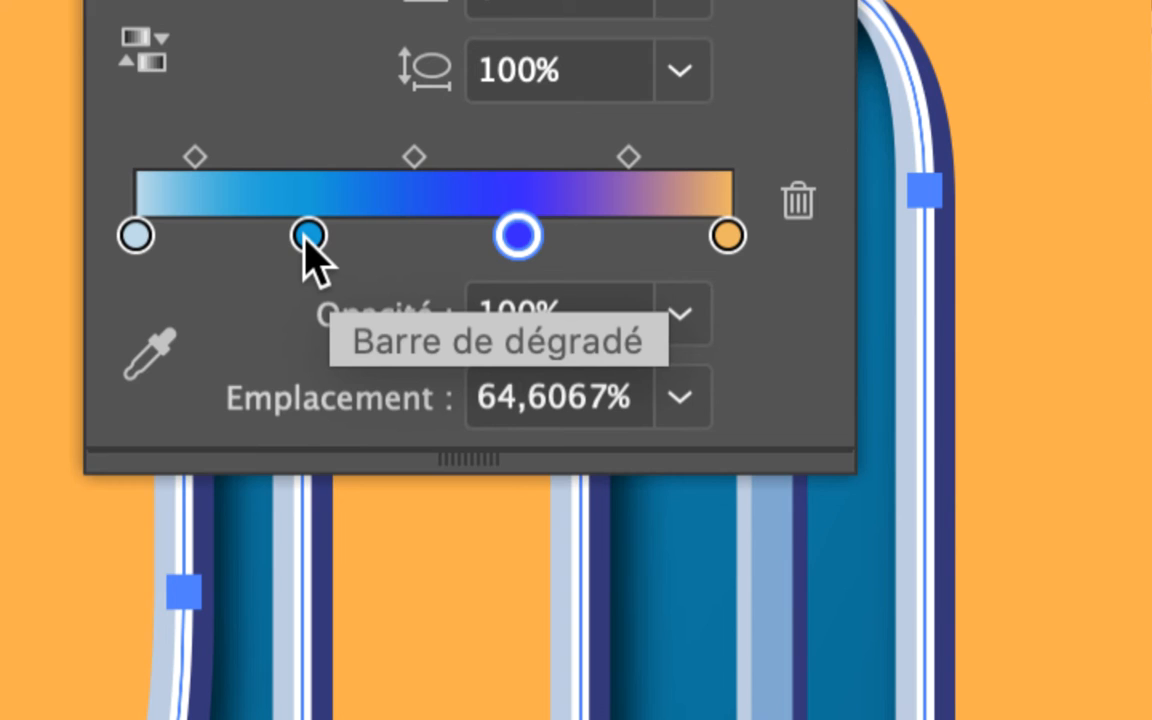
{"action": "left_click", "coordinate": [309, 236]}
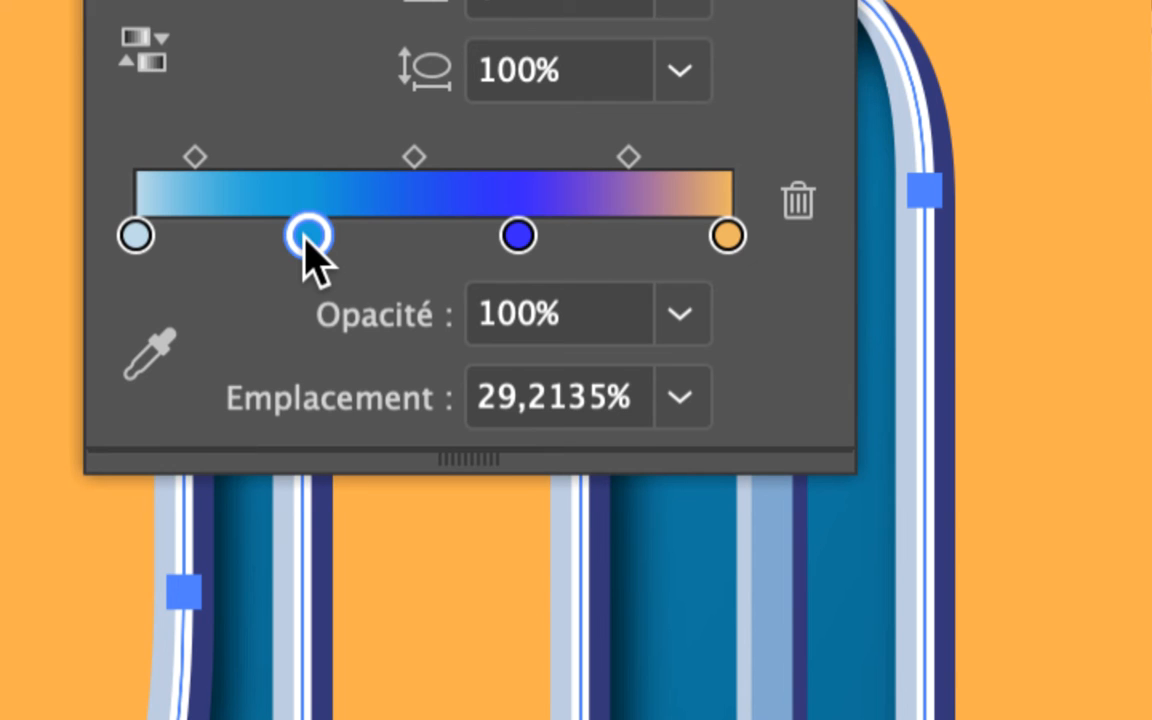
{"action": "left_click_drag", "start_coordinate": [309, 236], "coordinate": [301, 250]}
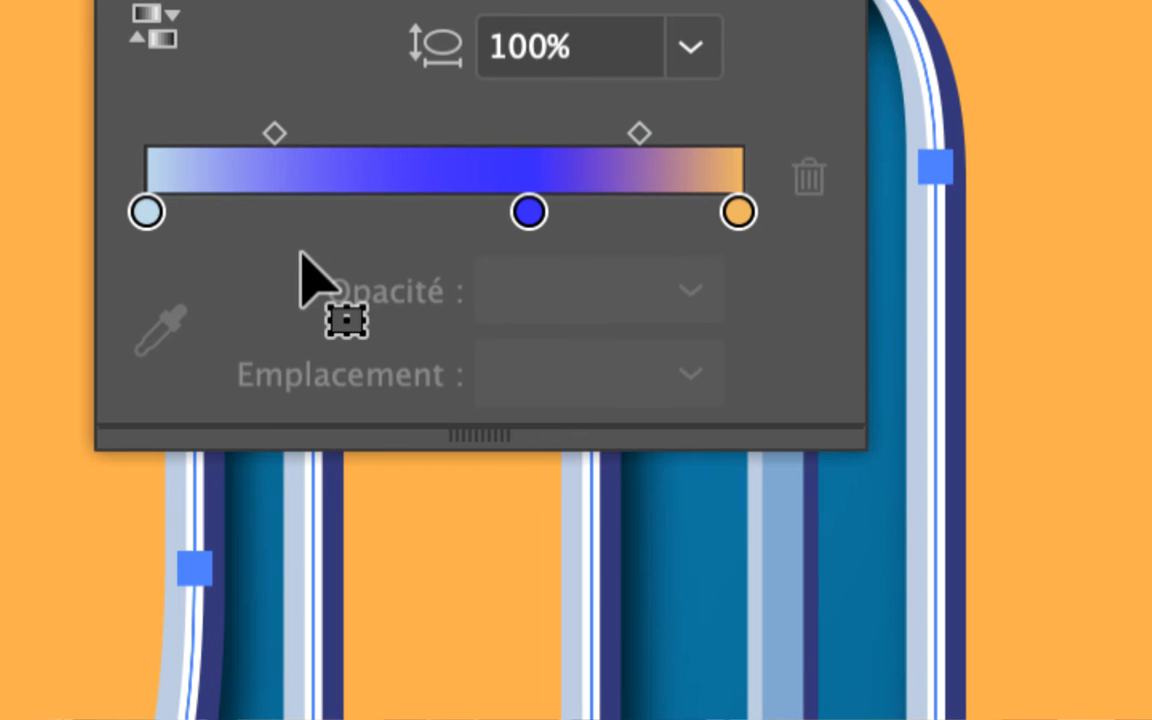
Add a new gradient stop at 27,2766% and set its green value to 217 for light blue 6AD9F6
{"action": "left_click", "coordinate": [304, 250]}
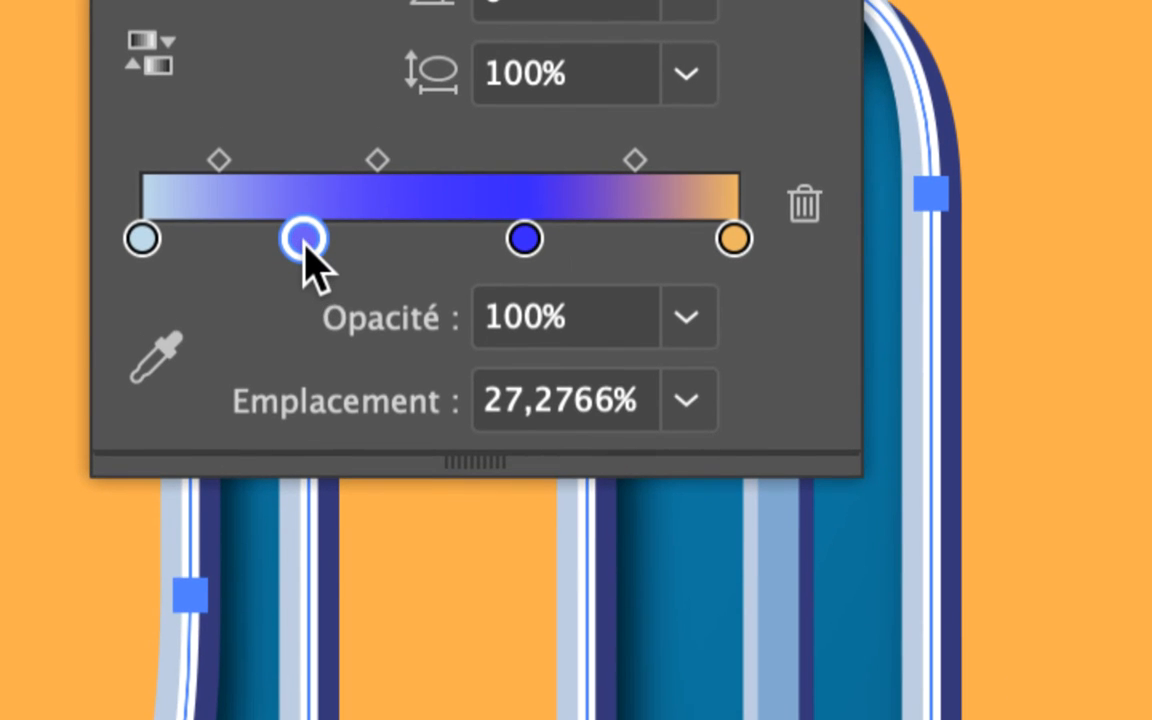
{"action": "double_click", "coordinate": [304, 242]}
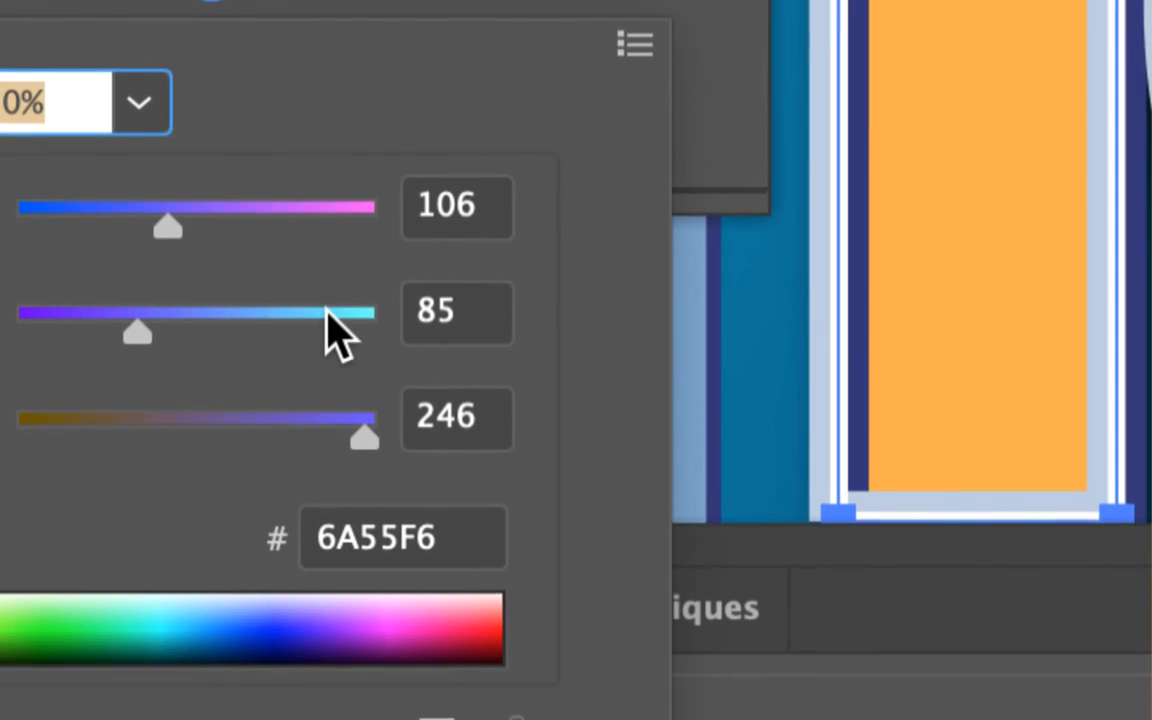
{"action": "left_click", "coordinate": [327, 313]}
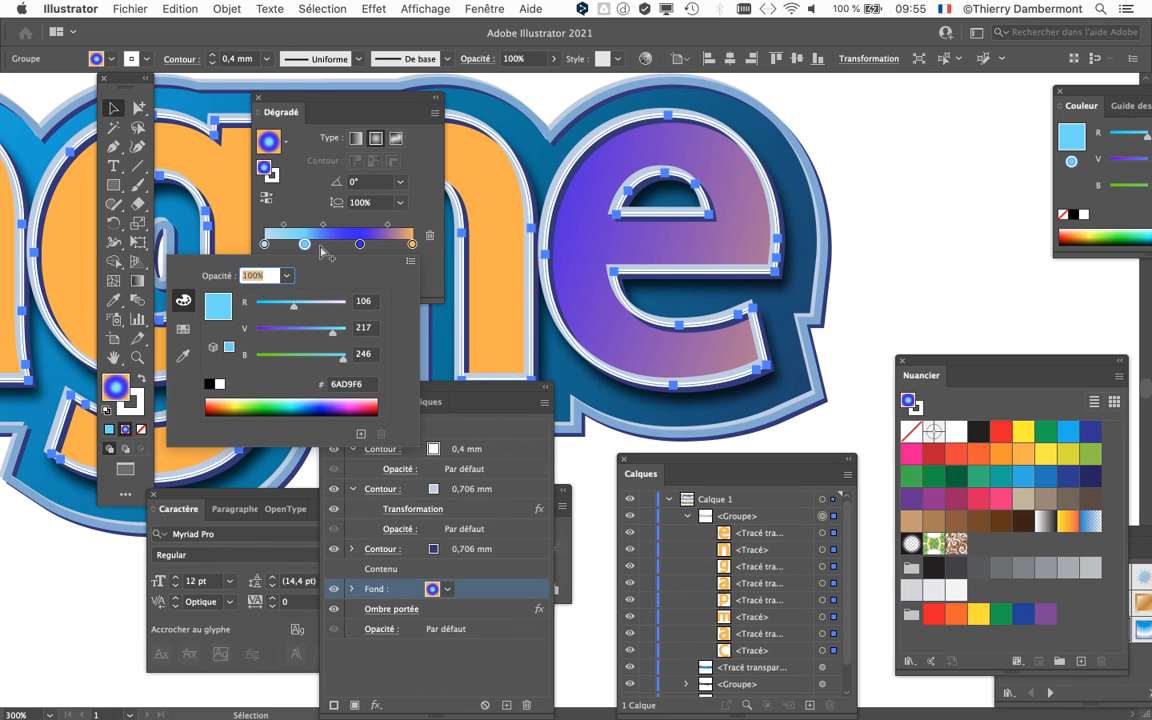
Adjust the positions of the two blue gradient stops, the darker one to 54,6633%, and move the gradient settings clear of the lettering
{"action": "left_click", "coordinate": [307, 247]}
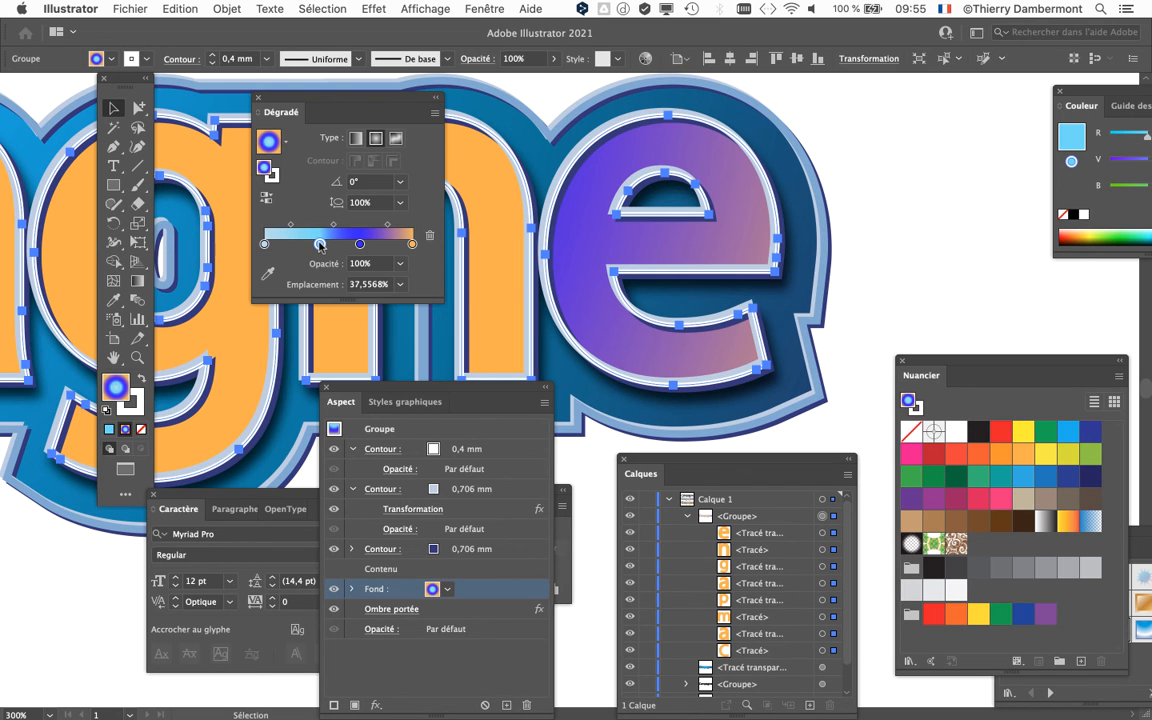
{"action": "left_click_drag", "start_coordinate": [361, 245], "coordinate": [346, 247]}
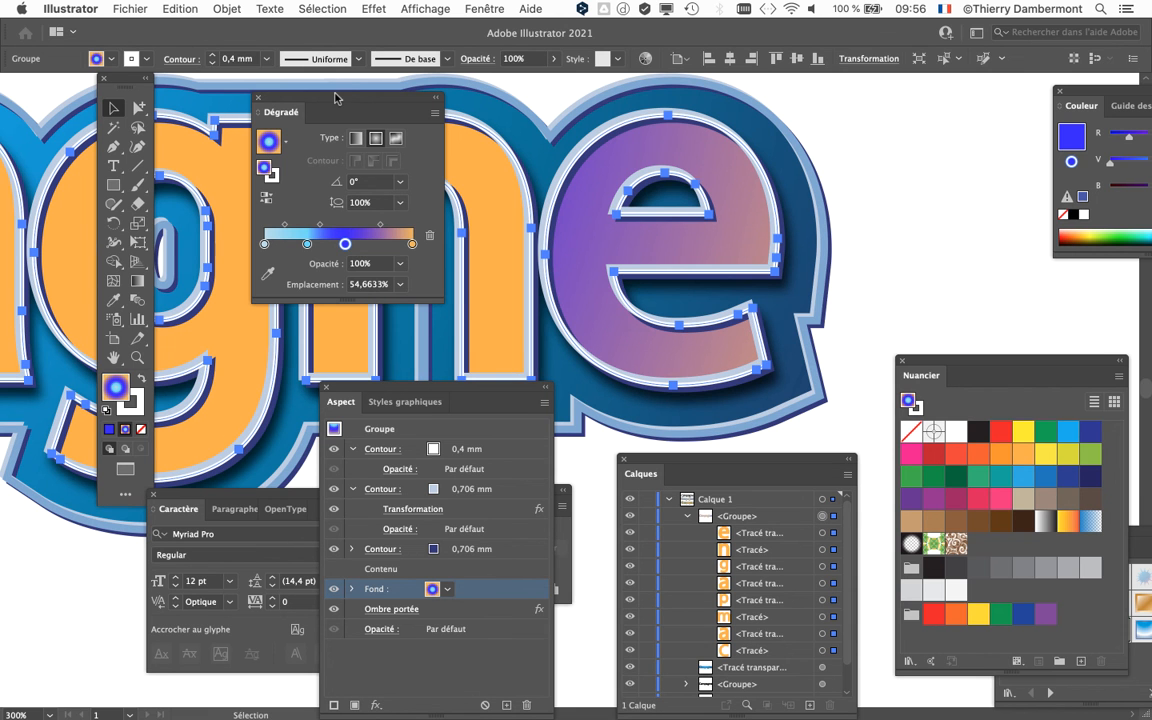
{"action": "left_click_drag", "start_coordinate": [336, 97], "coordinate": [868, 97]}
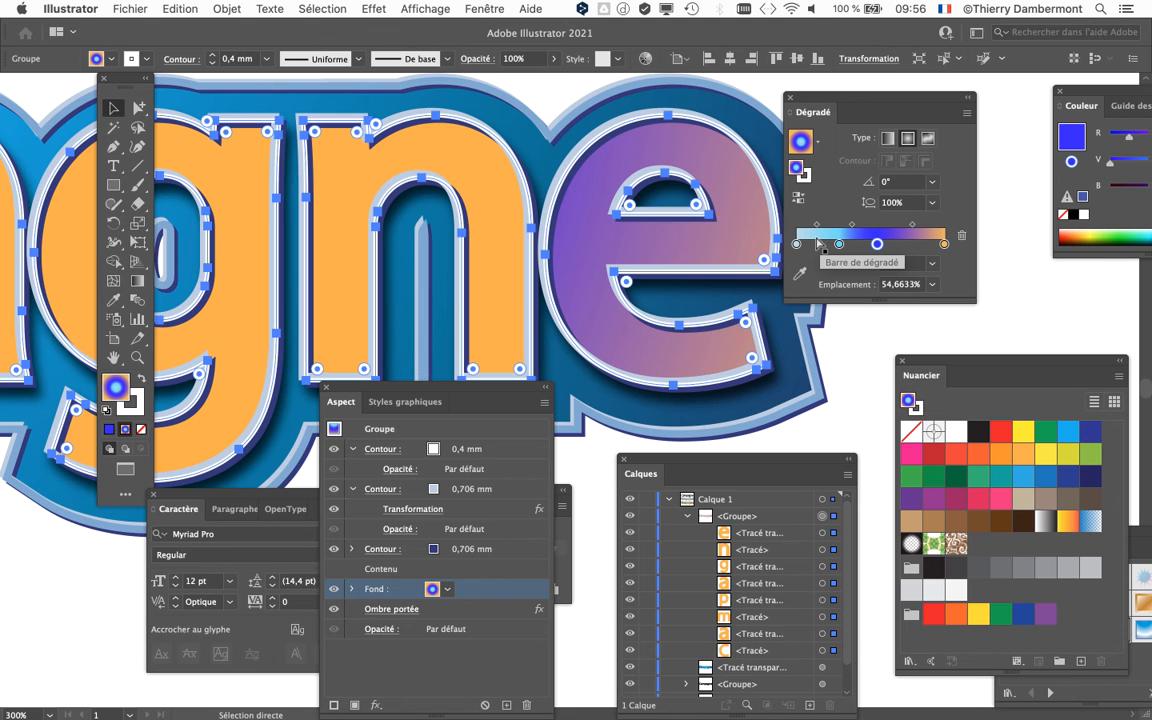
{"action": "left_click_drag", "start_coordinate": [830, 104], "coordinate": [919, 96]}
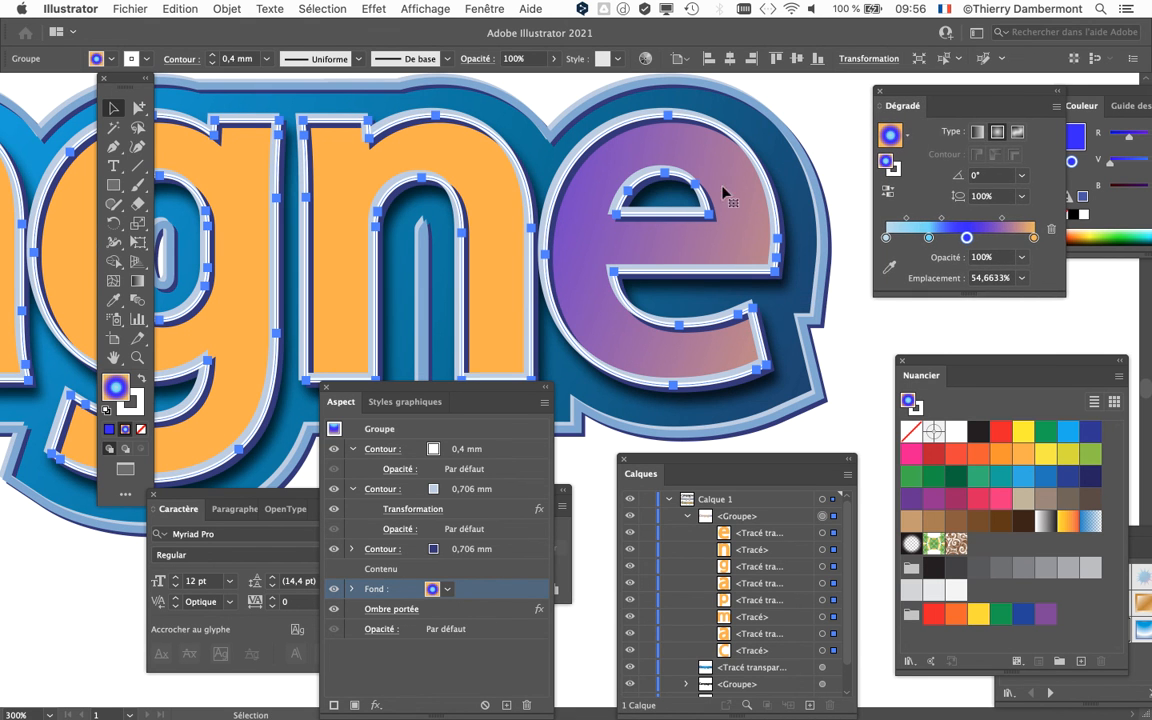
Save the document as a new version named texte decalages - 07.ai in the Illustrator FAD nov 2021 folder
{"action": "left_click", "coordinate": [148, 8]}
{"action": "left_click", "coordinate": [170, 141]}
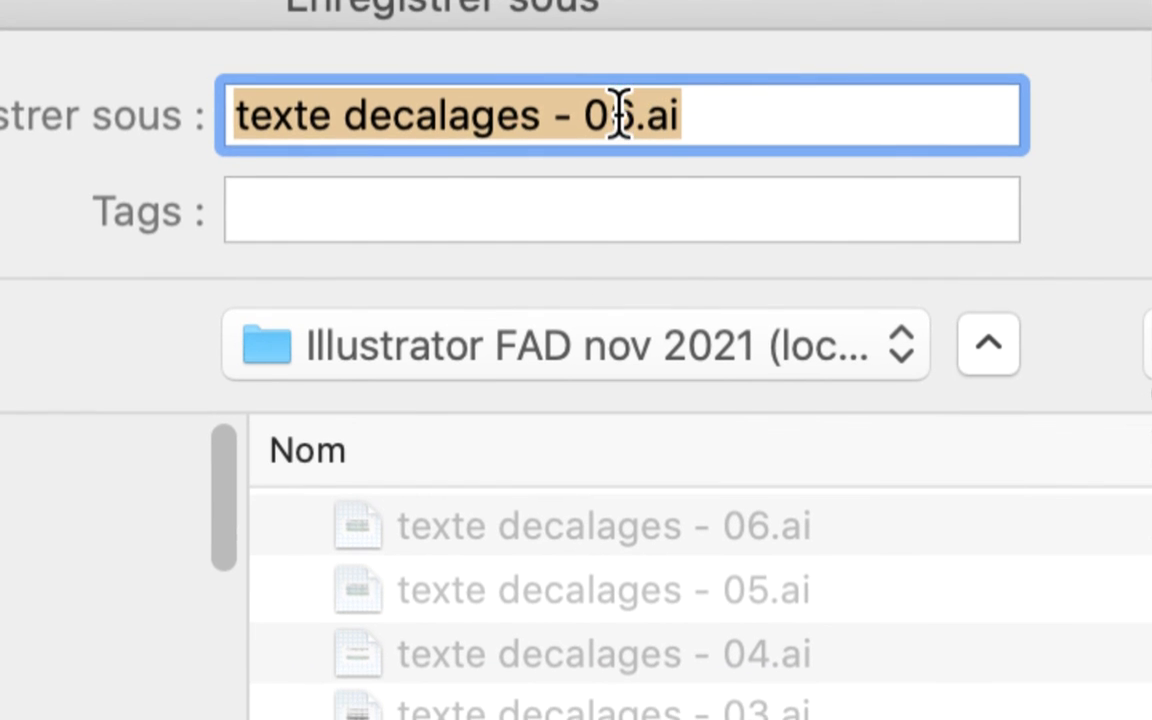
{"action": "left_click", "coordinate": [620, 113]}
{"action": "key", "text": "shift+Left"}
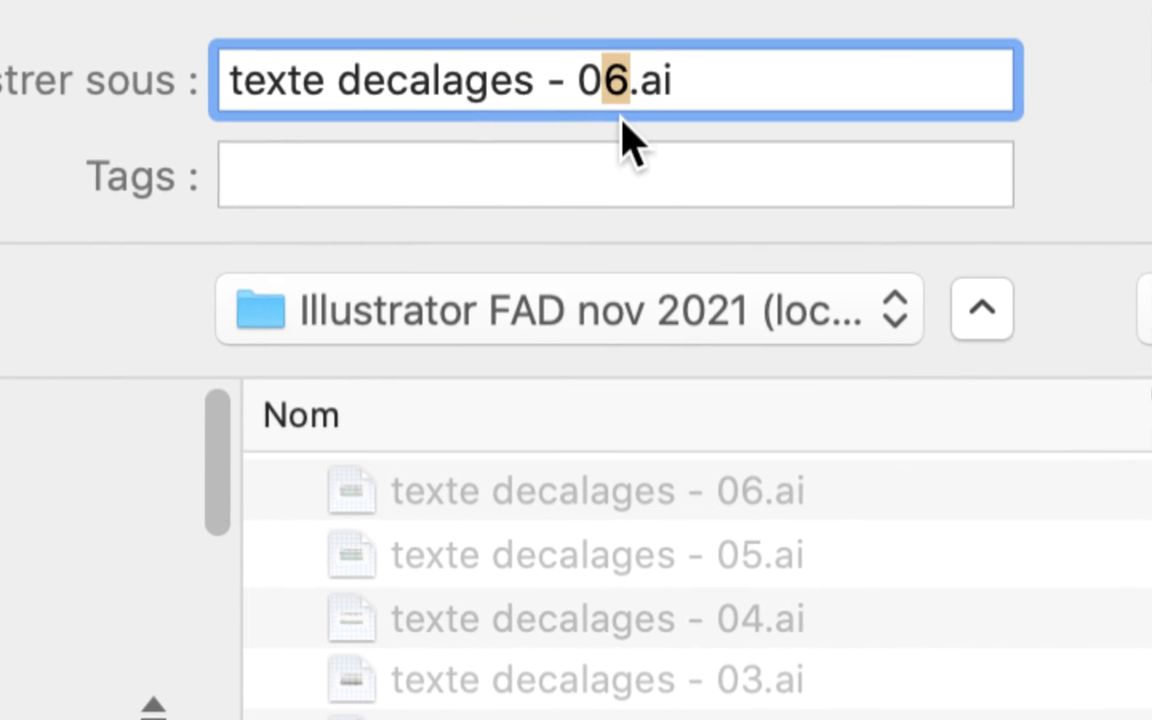
{"action": "type", "text": "7"}
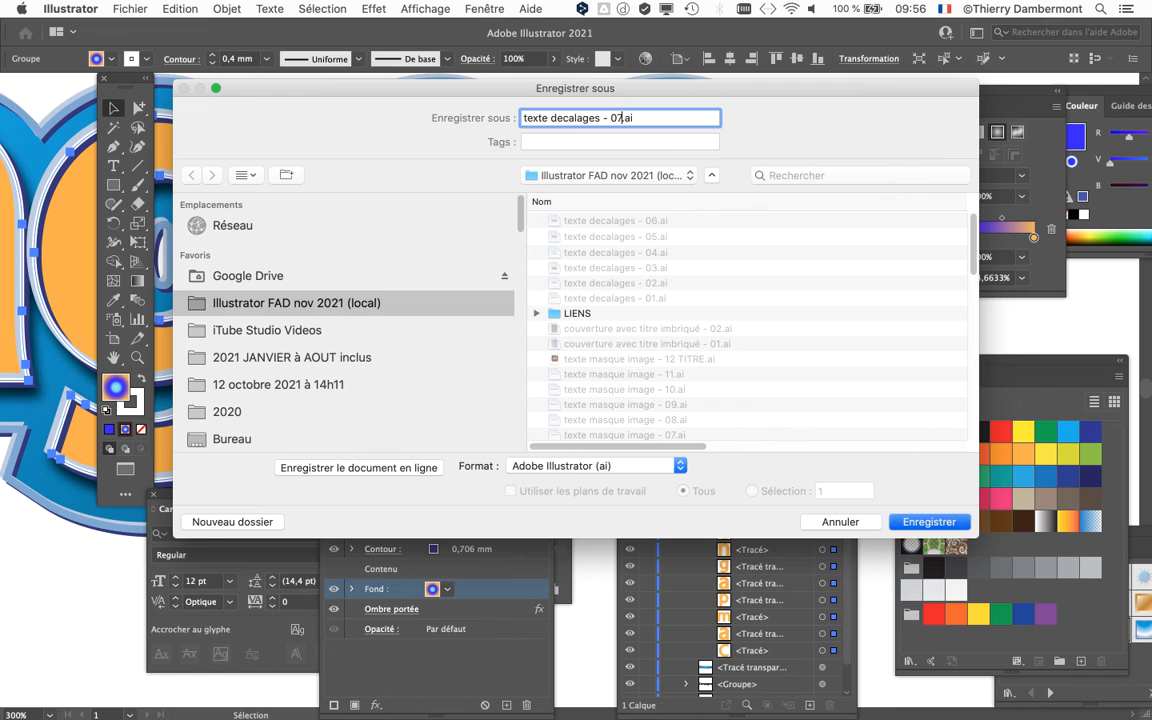